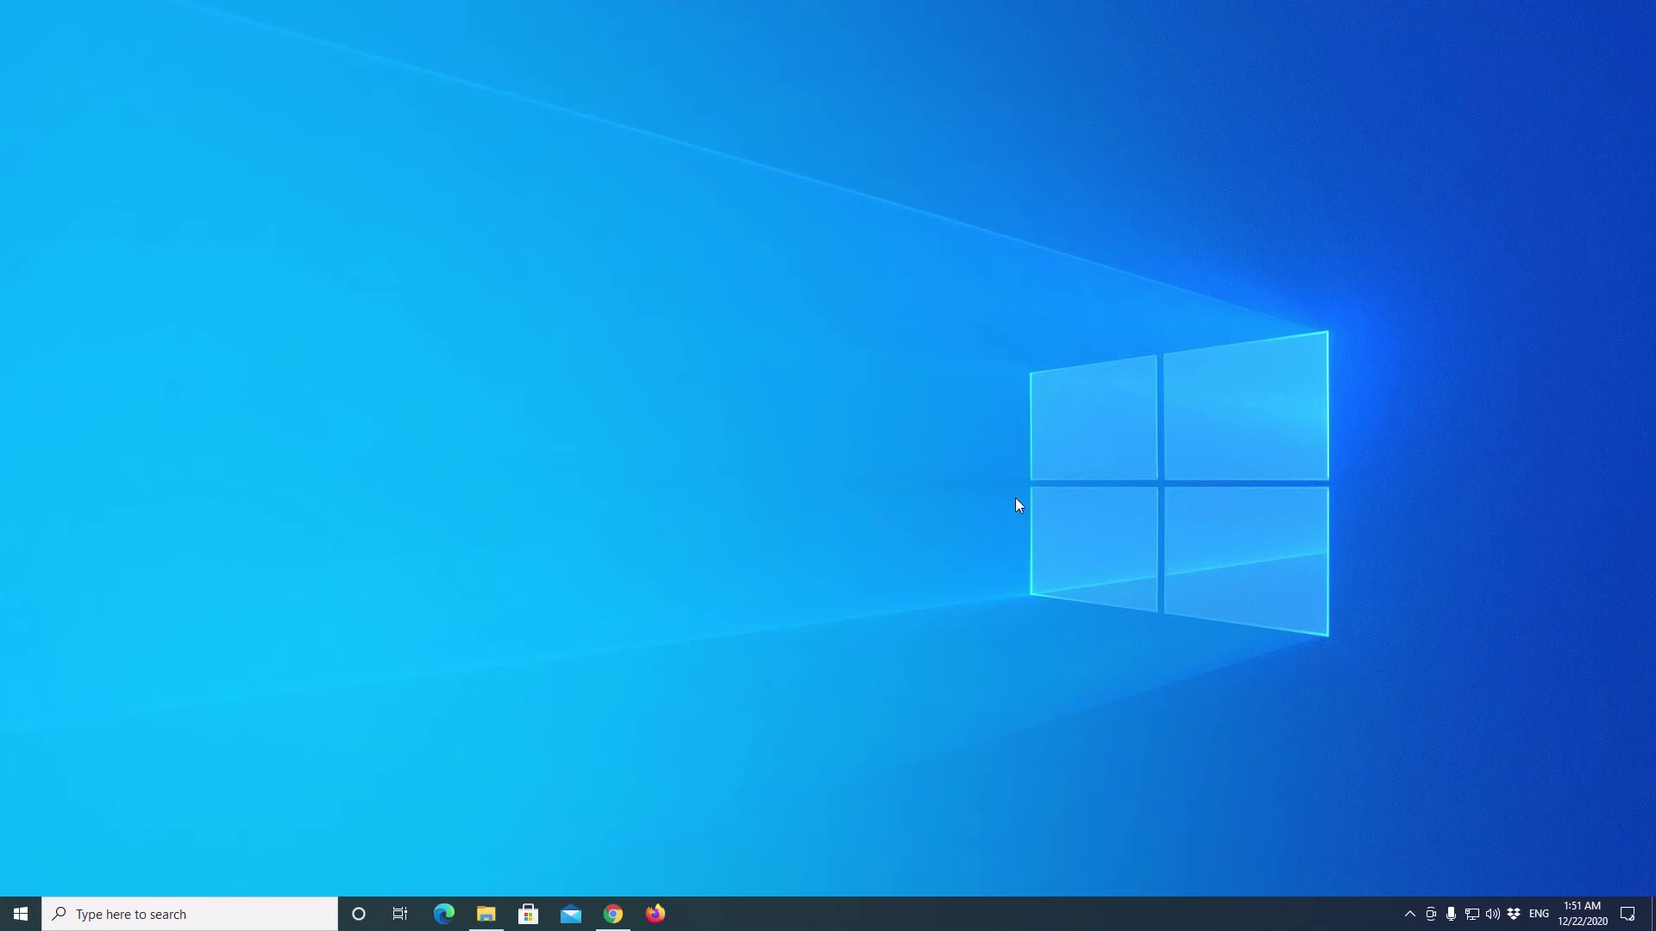
Restore the Chrome window so the Gmail inbox is in front
left_click(613, 914)
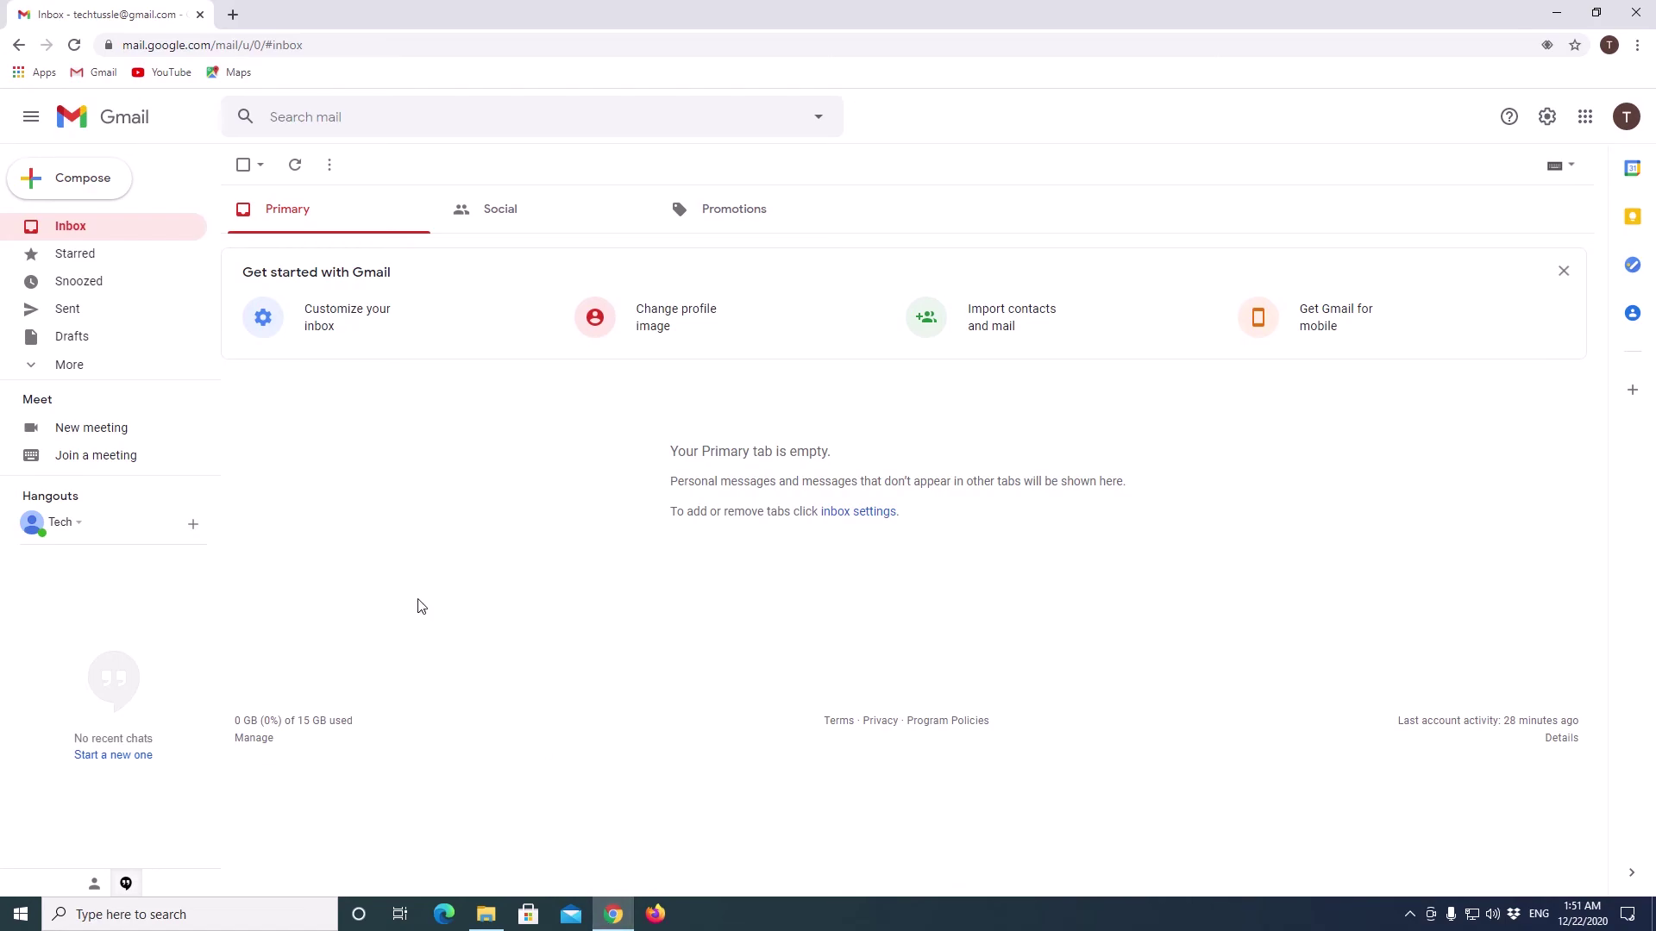
Start a full-screen new message and type CyberCurve in its body
left_click(95, 197)
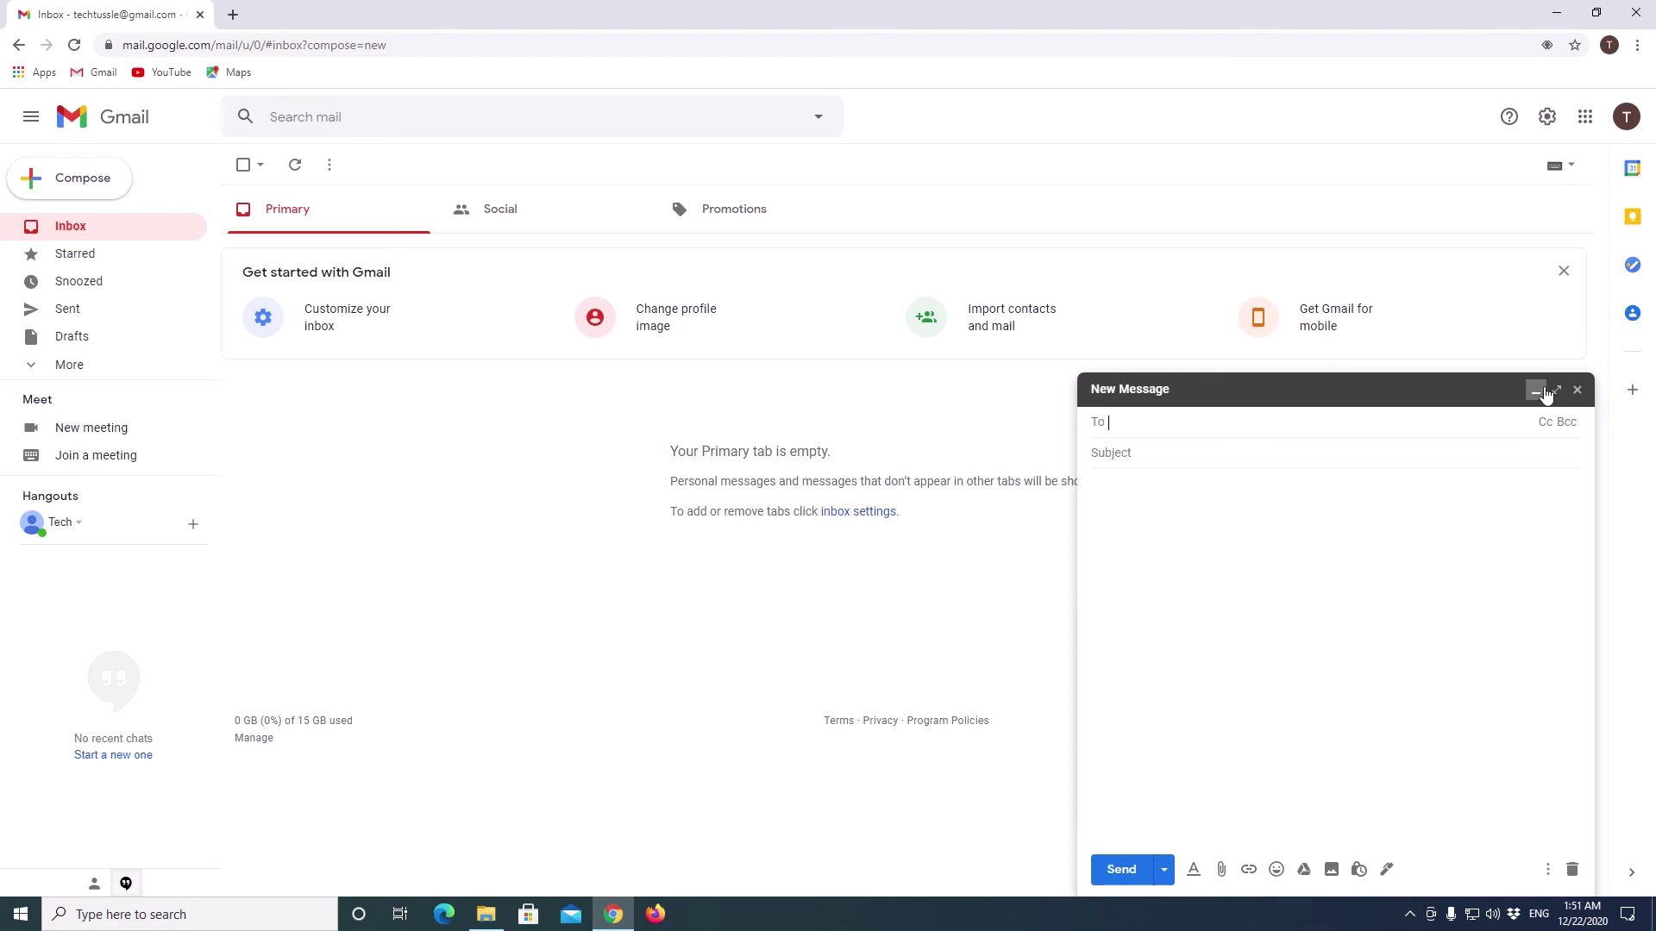
left_click(1555, 392)
left_click(385, 255)
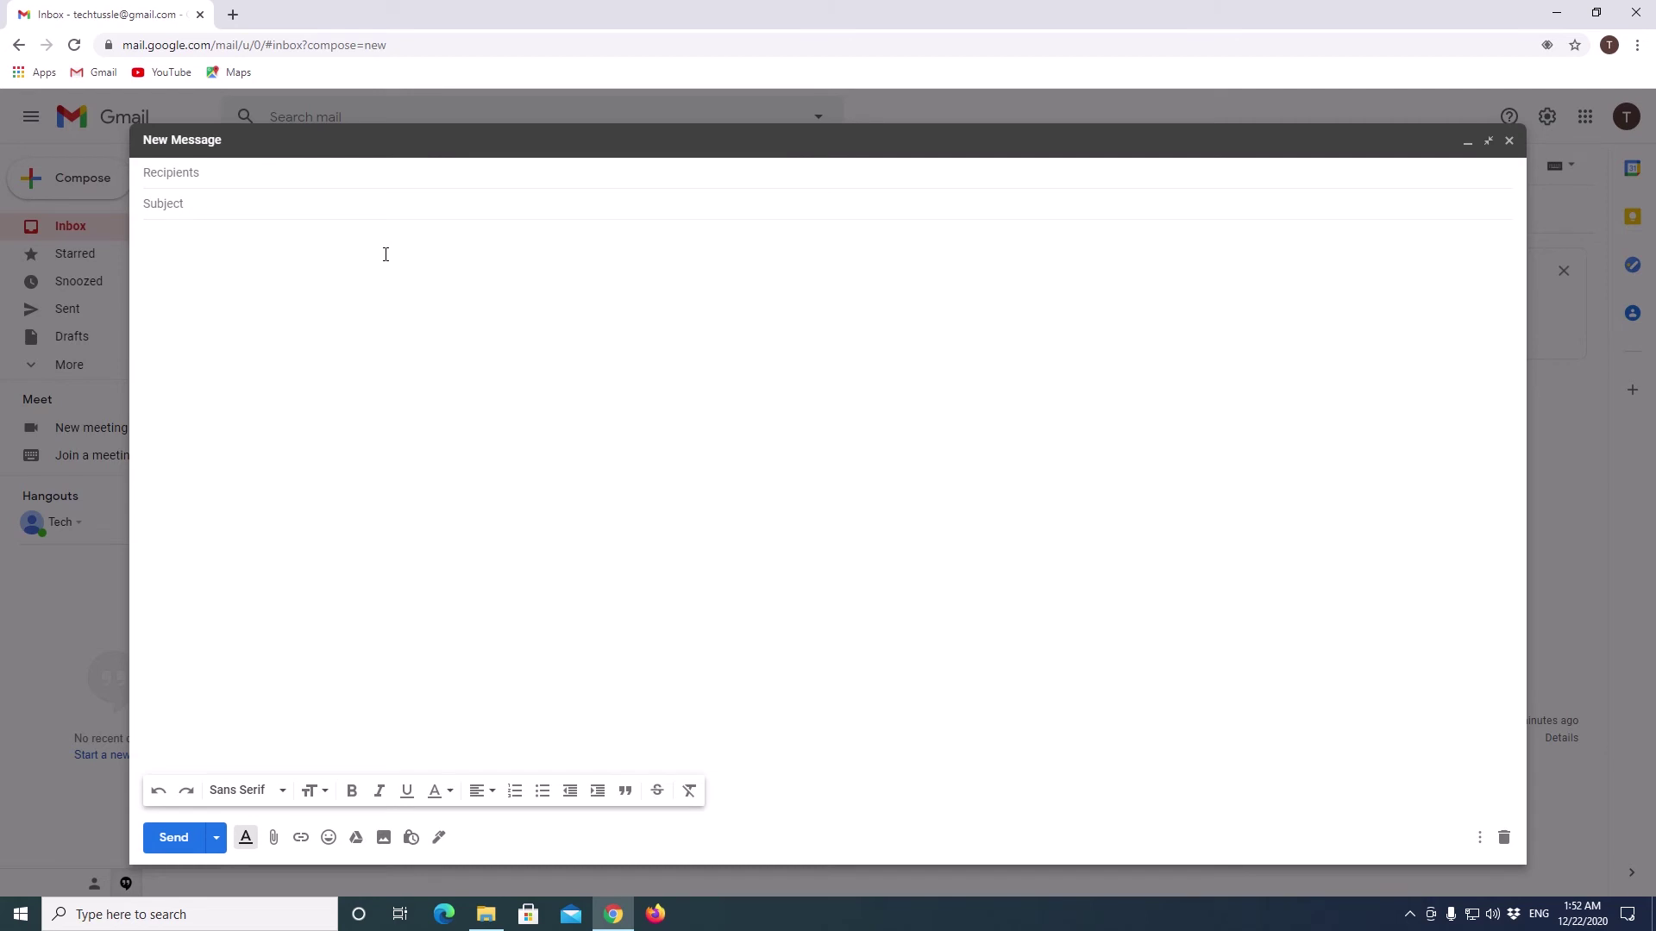
type("CyberCurve")
Select the word CyberCurve in the message body
left_click_drag(231, 239, 104, 231)
left_click(259, 236)
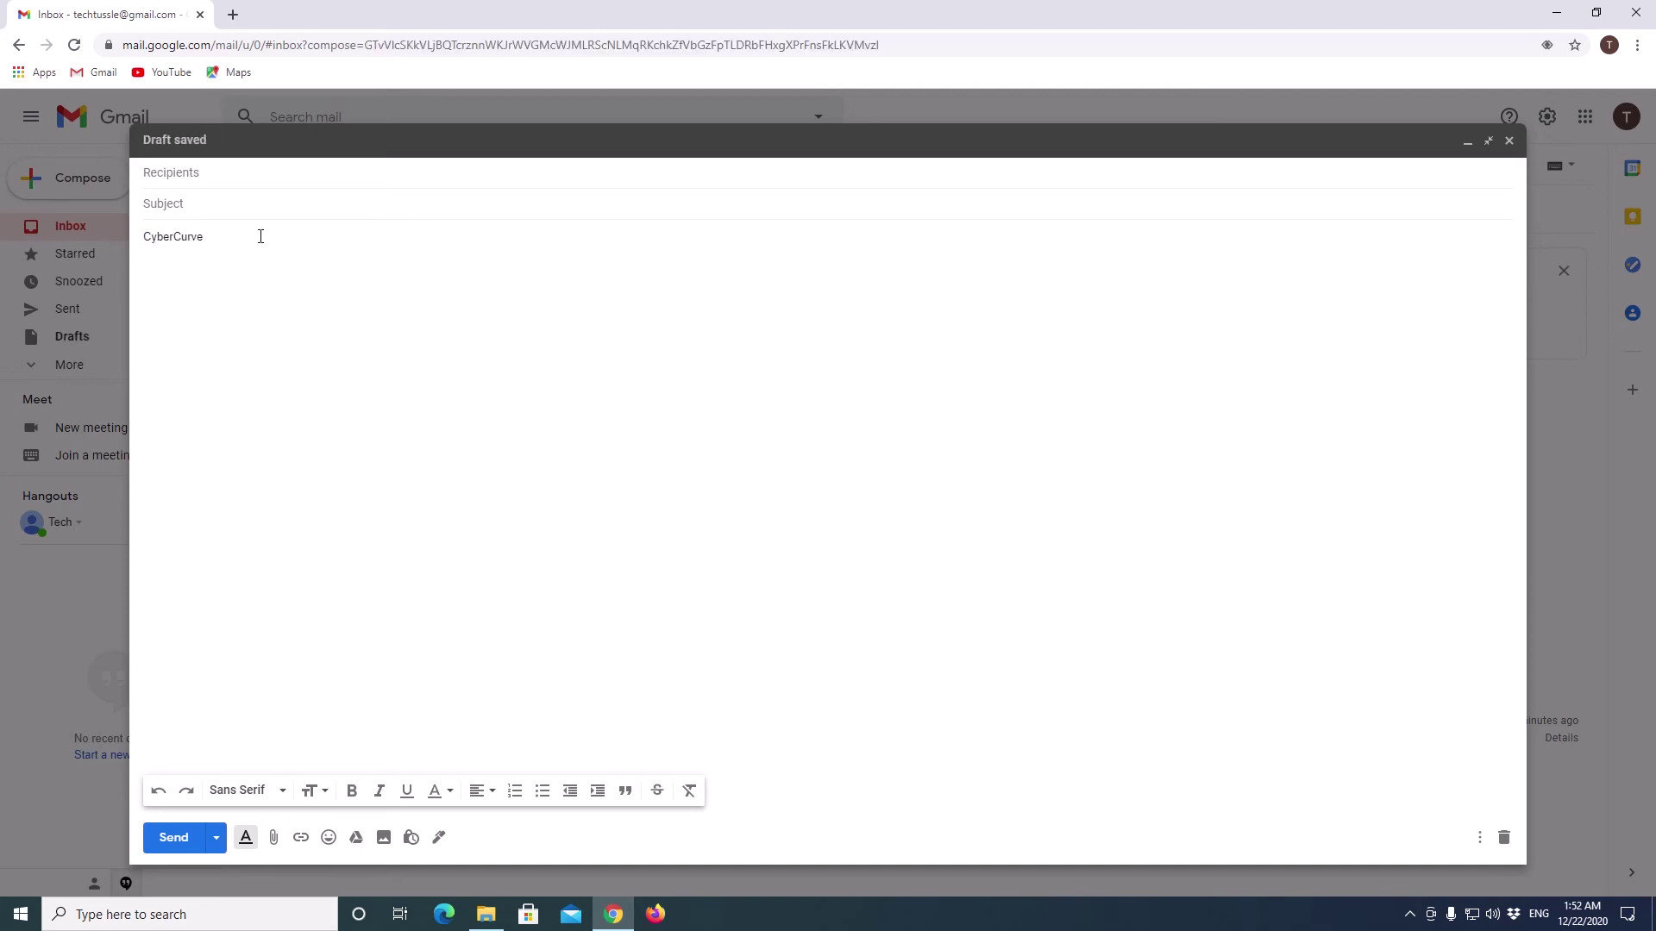
left_click_drag(261, 236, 145, 250)
left_click(232, 230)
key("shift+Left")
key("shift+Left")
key("shift+Left")
key("shift+Left")
key("shift+Left")
key("shift+Left")
key("shift+Left")
key("shift+Left")
Link CyberCurve to the pasted YouTube channel URL and turn off underlining after it
left_click(300, 838)
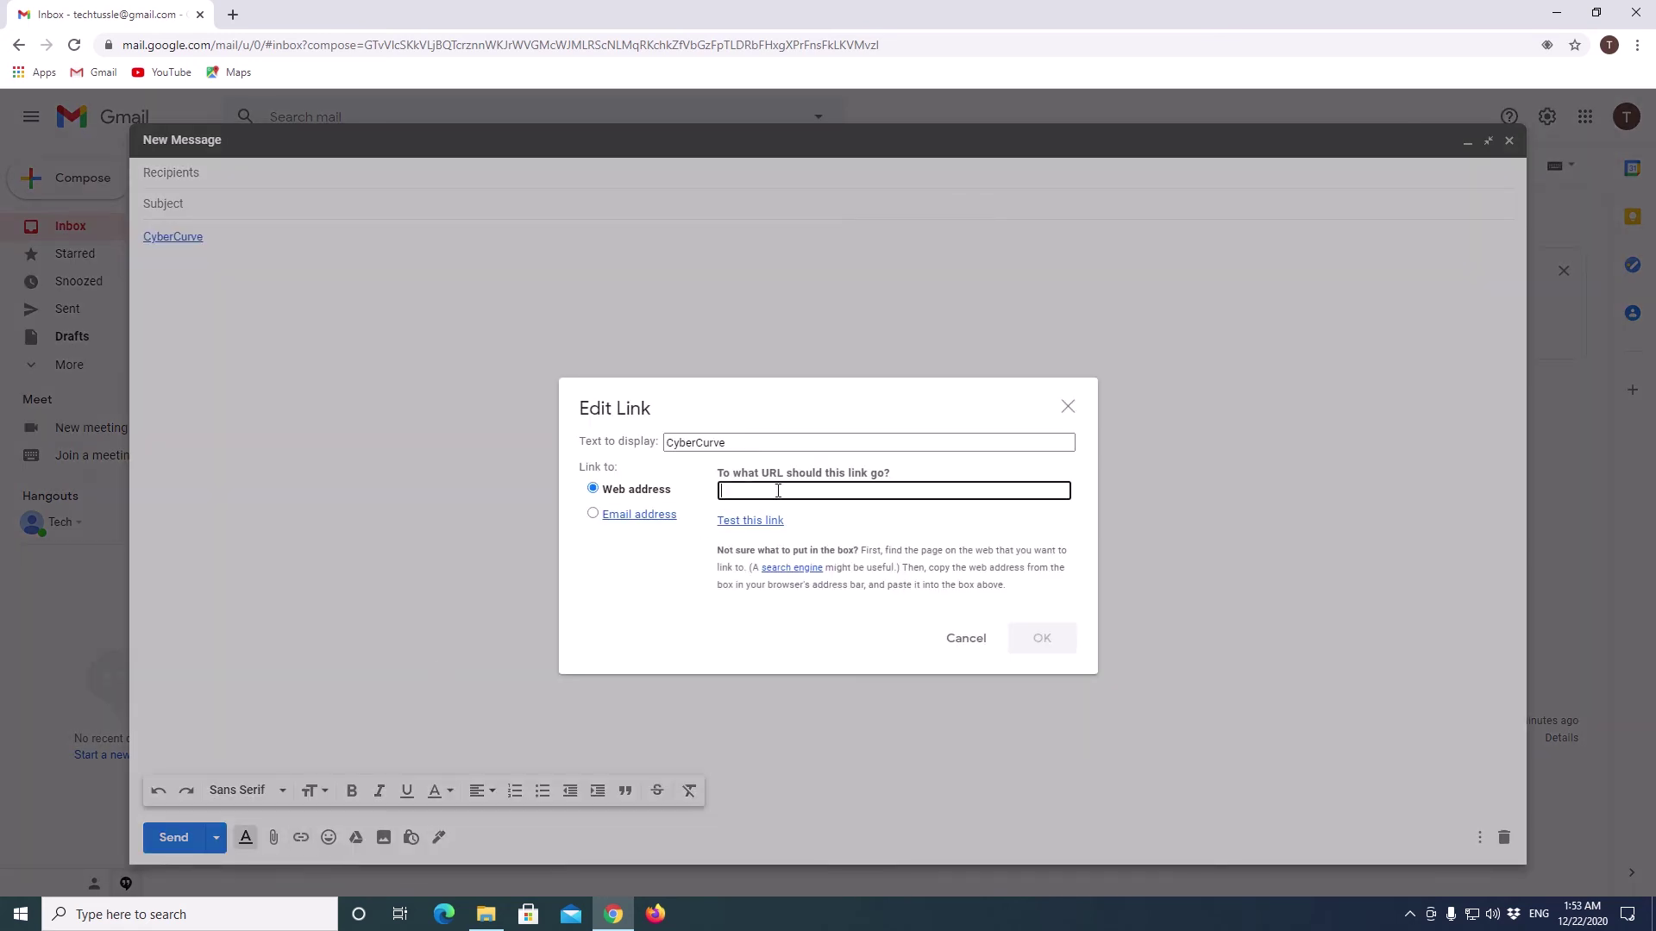
type("https://www.youtube.com/channel/UCYJPhvAwMtaYzBusDW9saqA")
left_click(1041, 638)
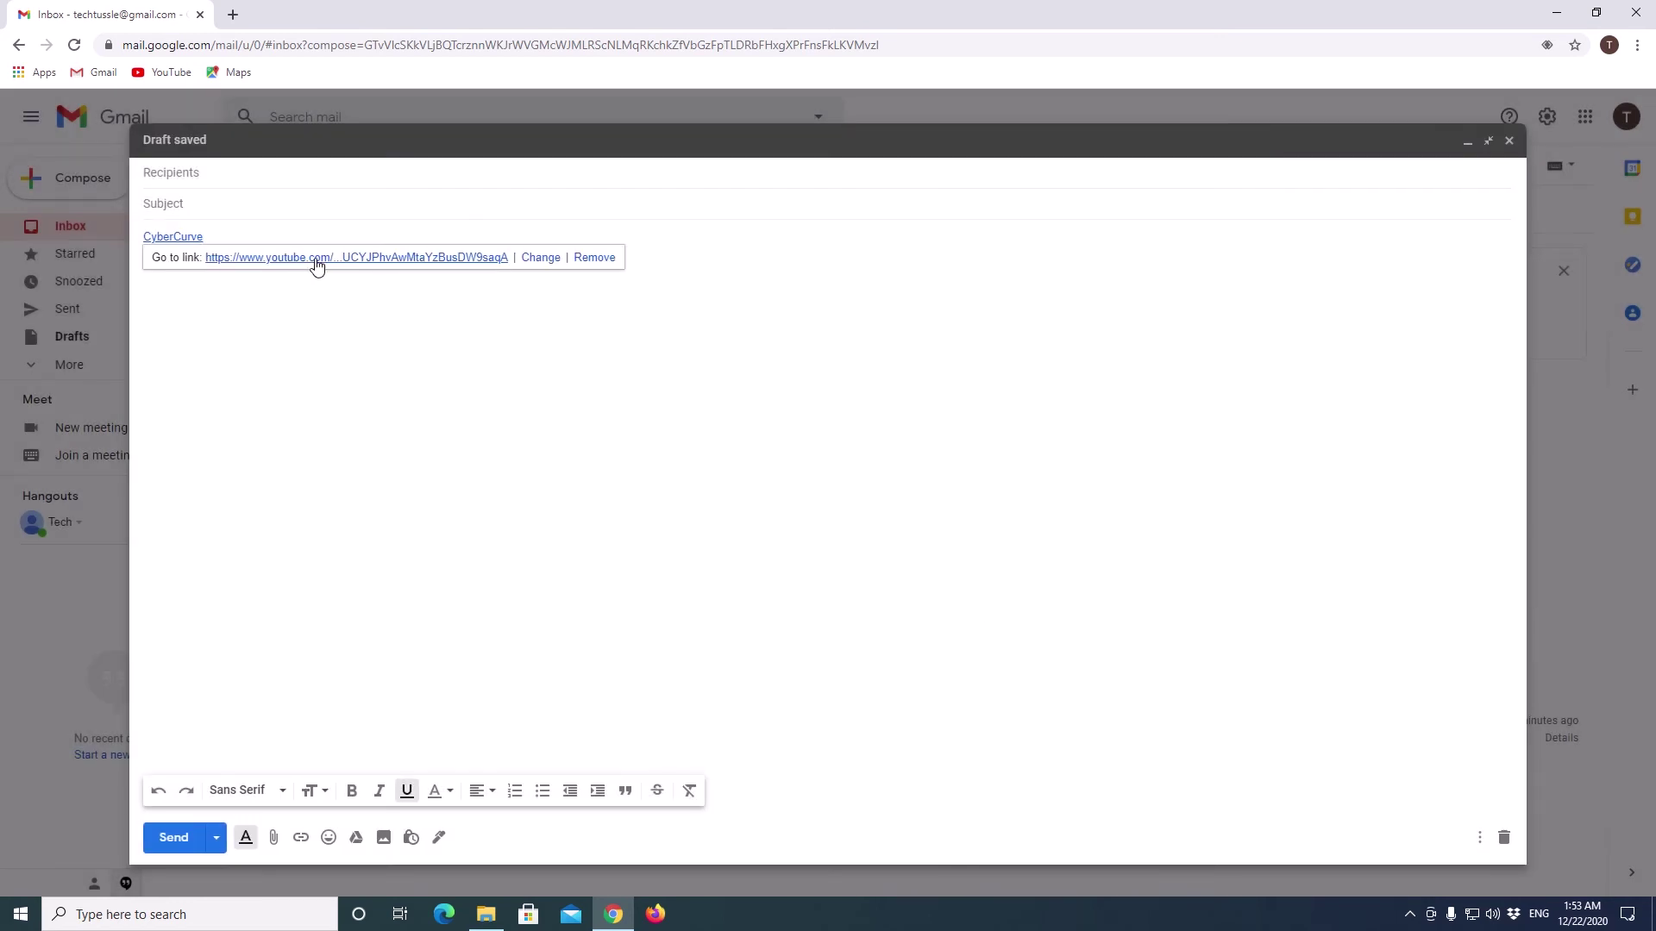
left_click(281, 234)
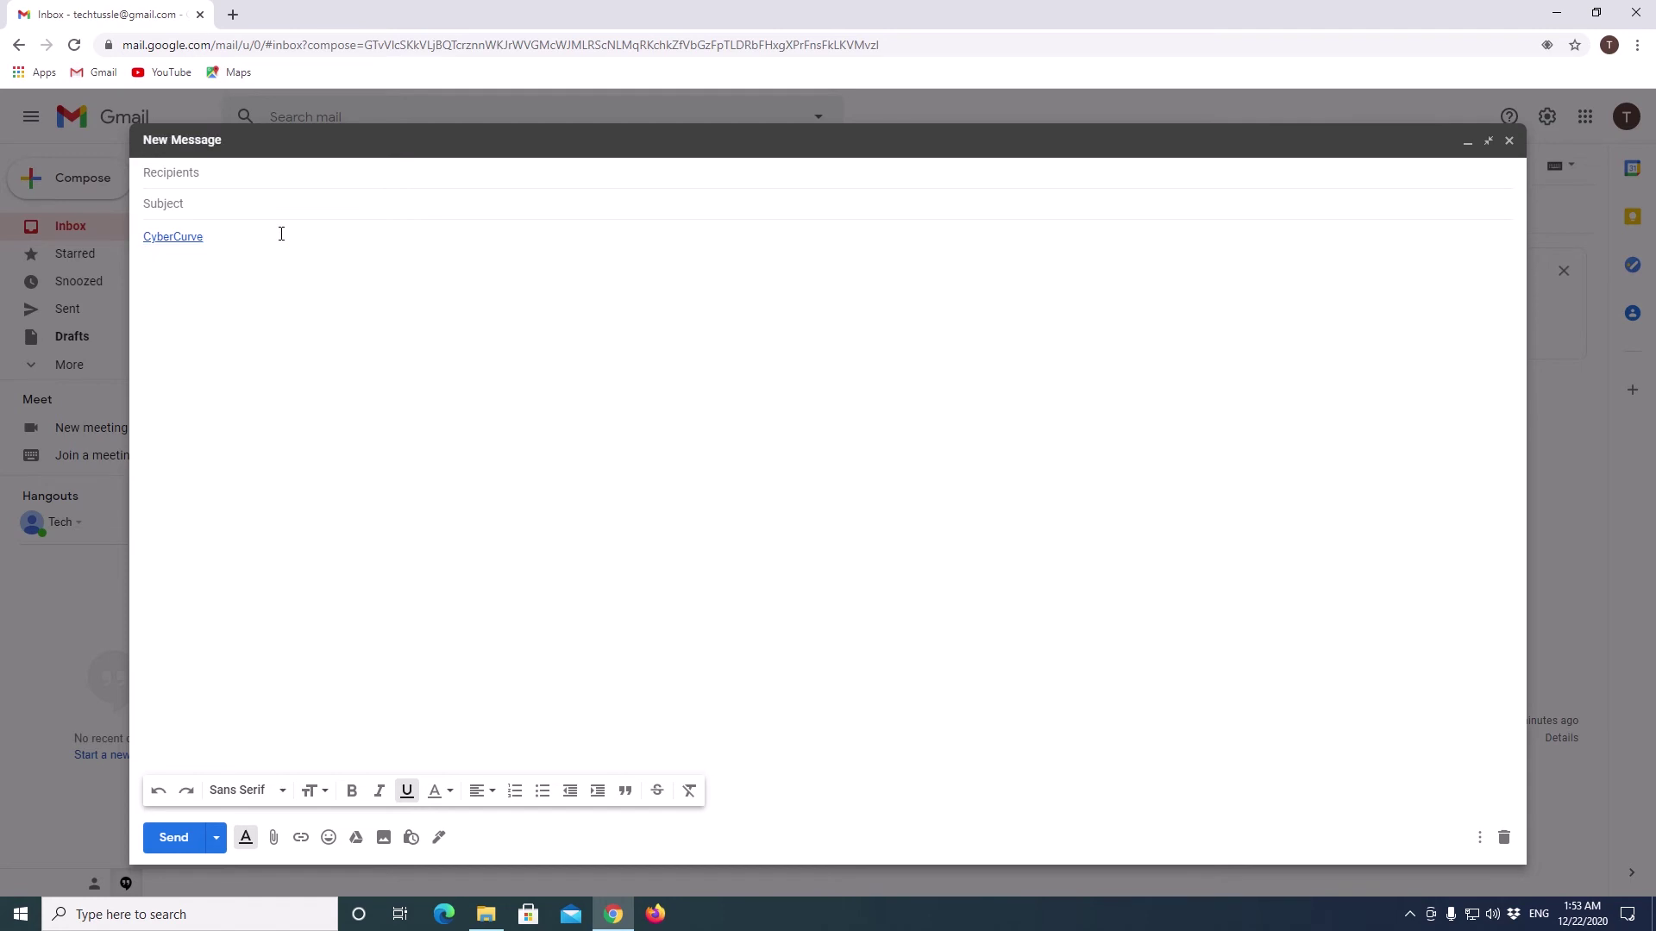
key("ctrl+u")
Upload the Cyber-Curve-Logo image from the Logo folder inline below the CyberCurve link
left_click(383, 839)
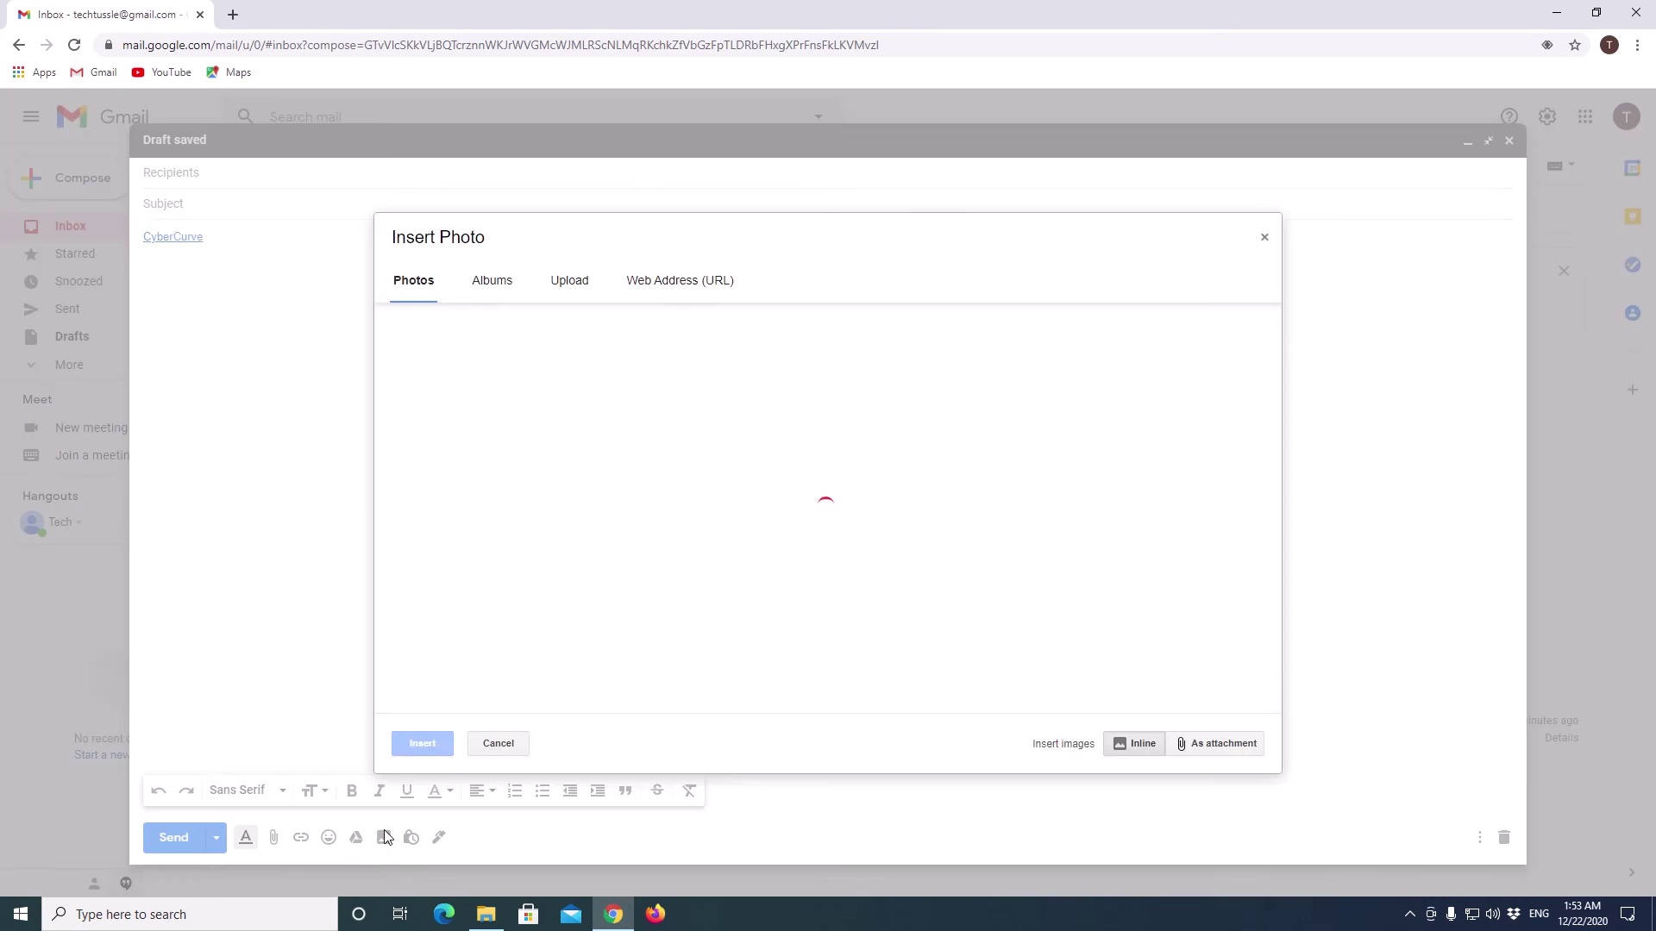
left_click(569, 280)
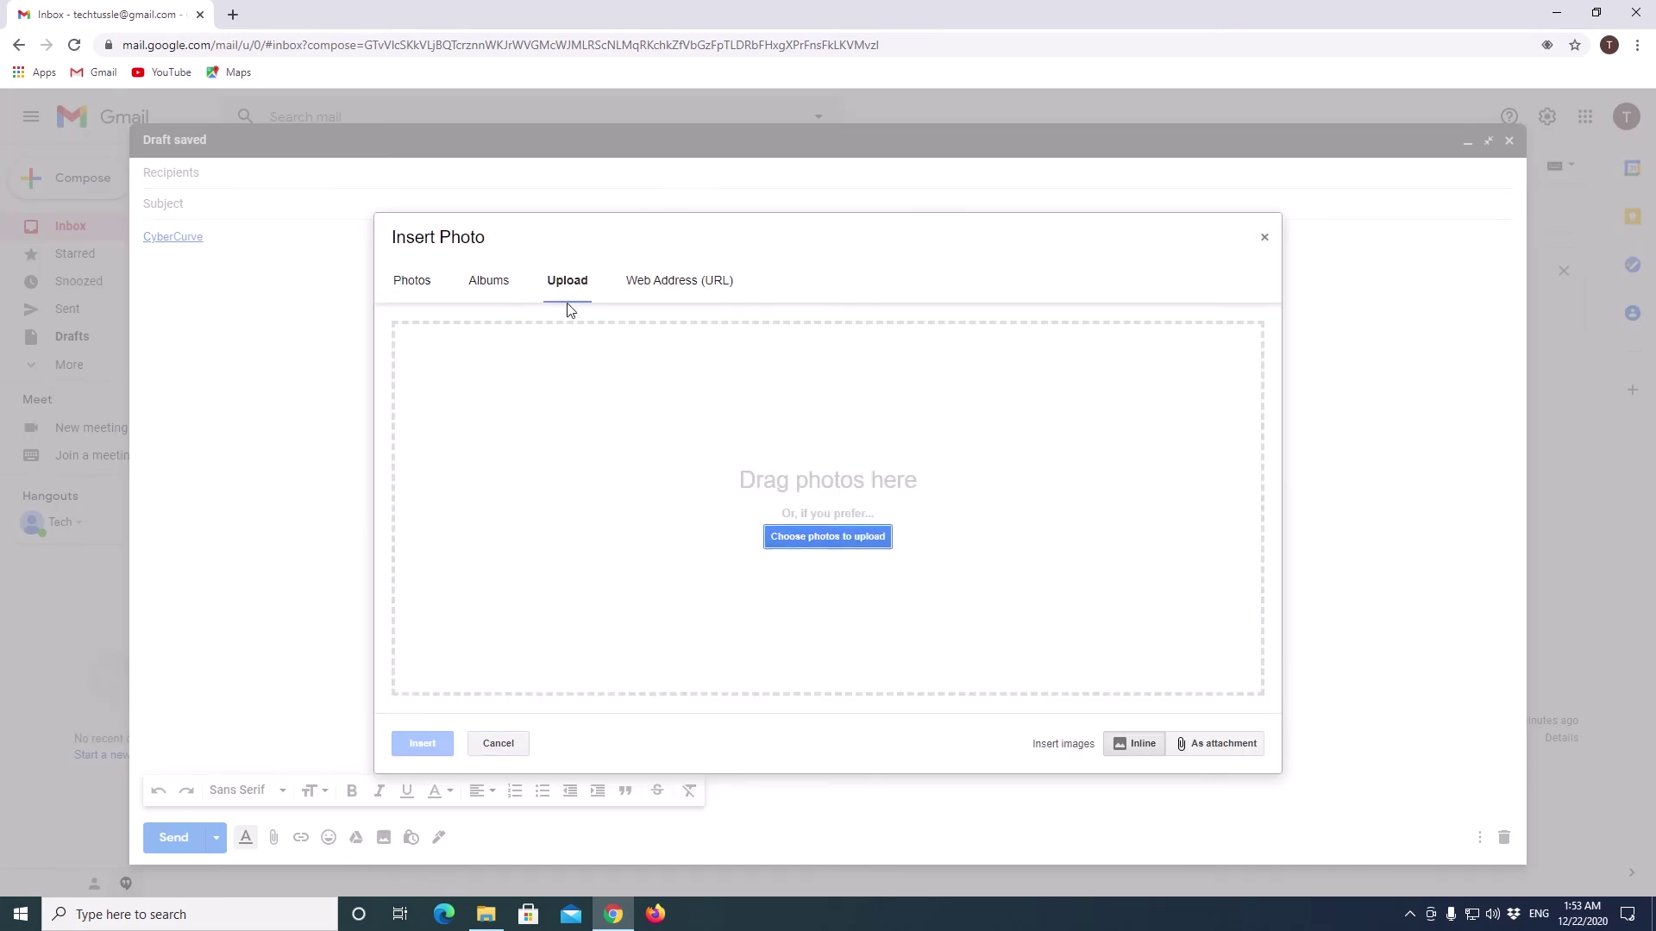
left_click(485, 917)
left_click_drag(1151, 613, 632, 473)
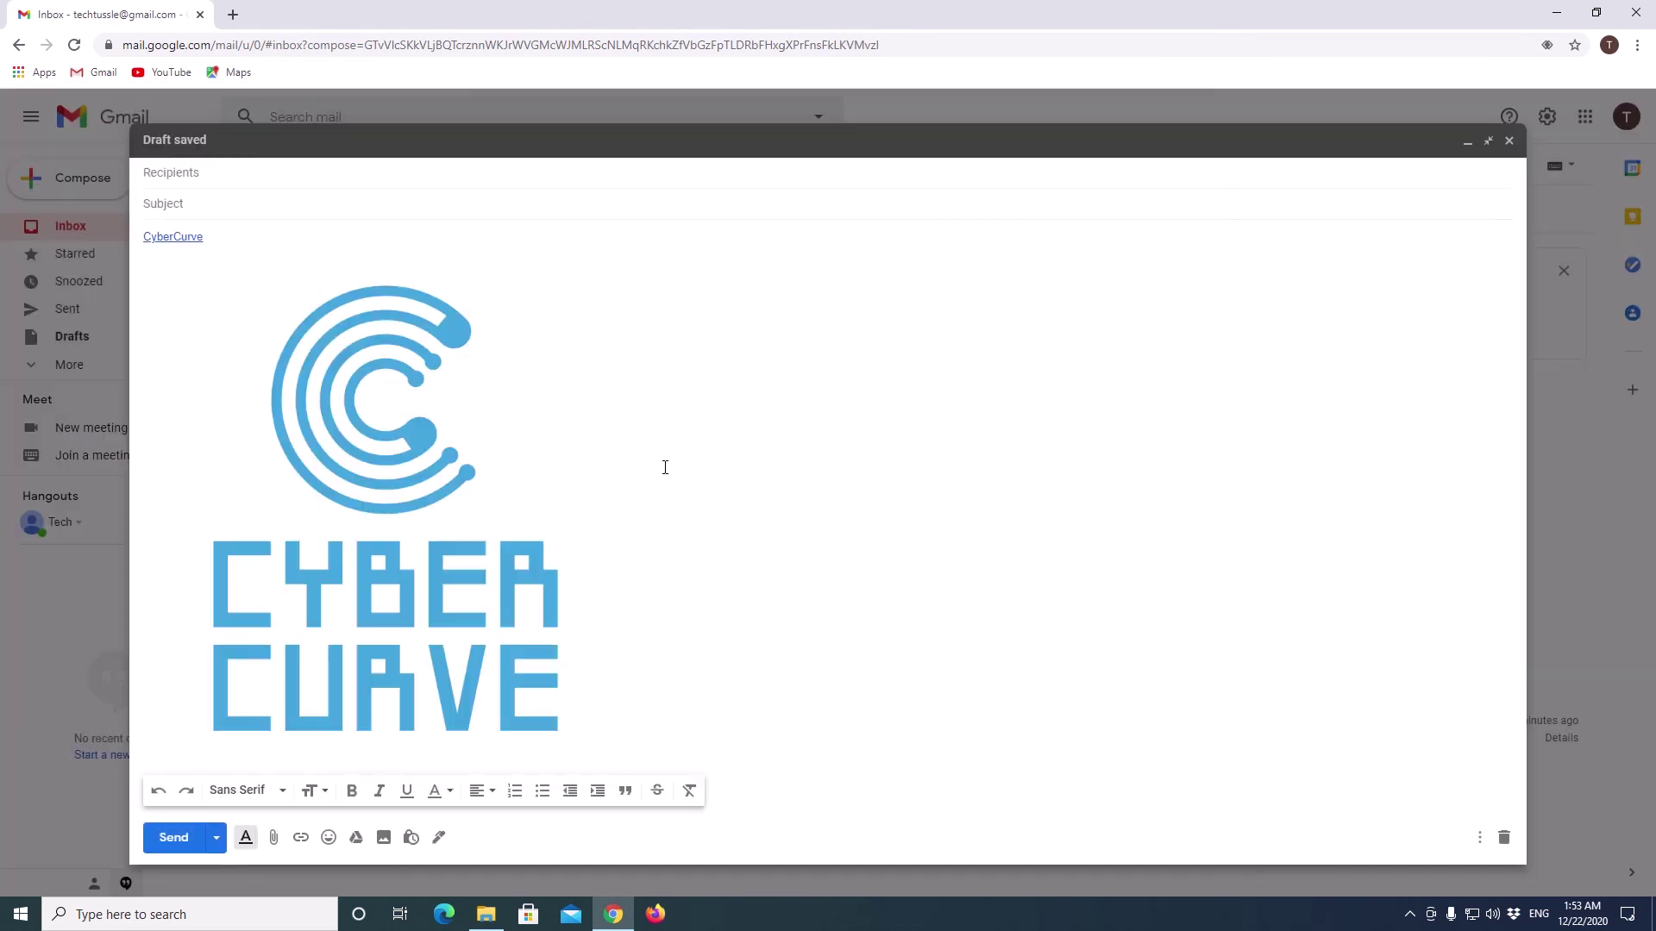
left_click(484, 512)
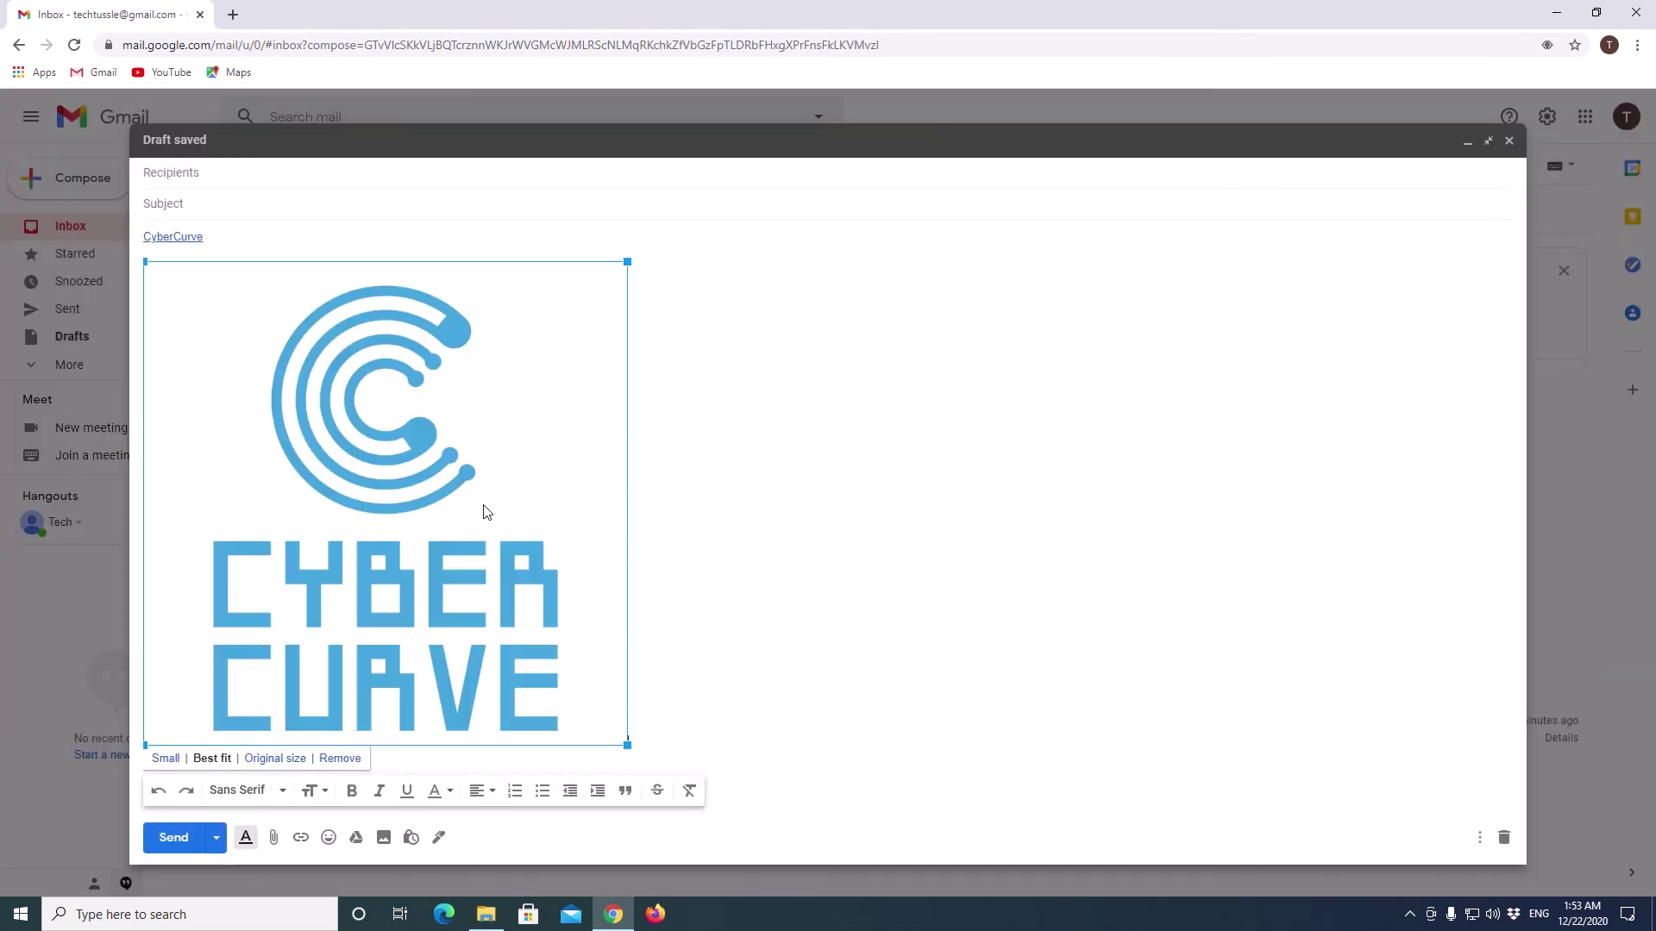
left_click(300, 837)
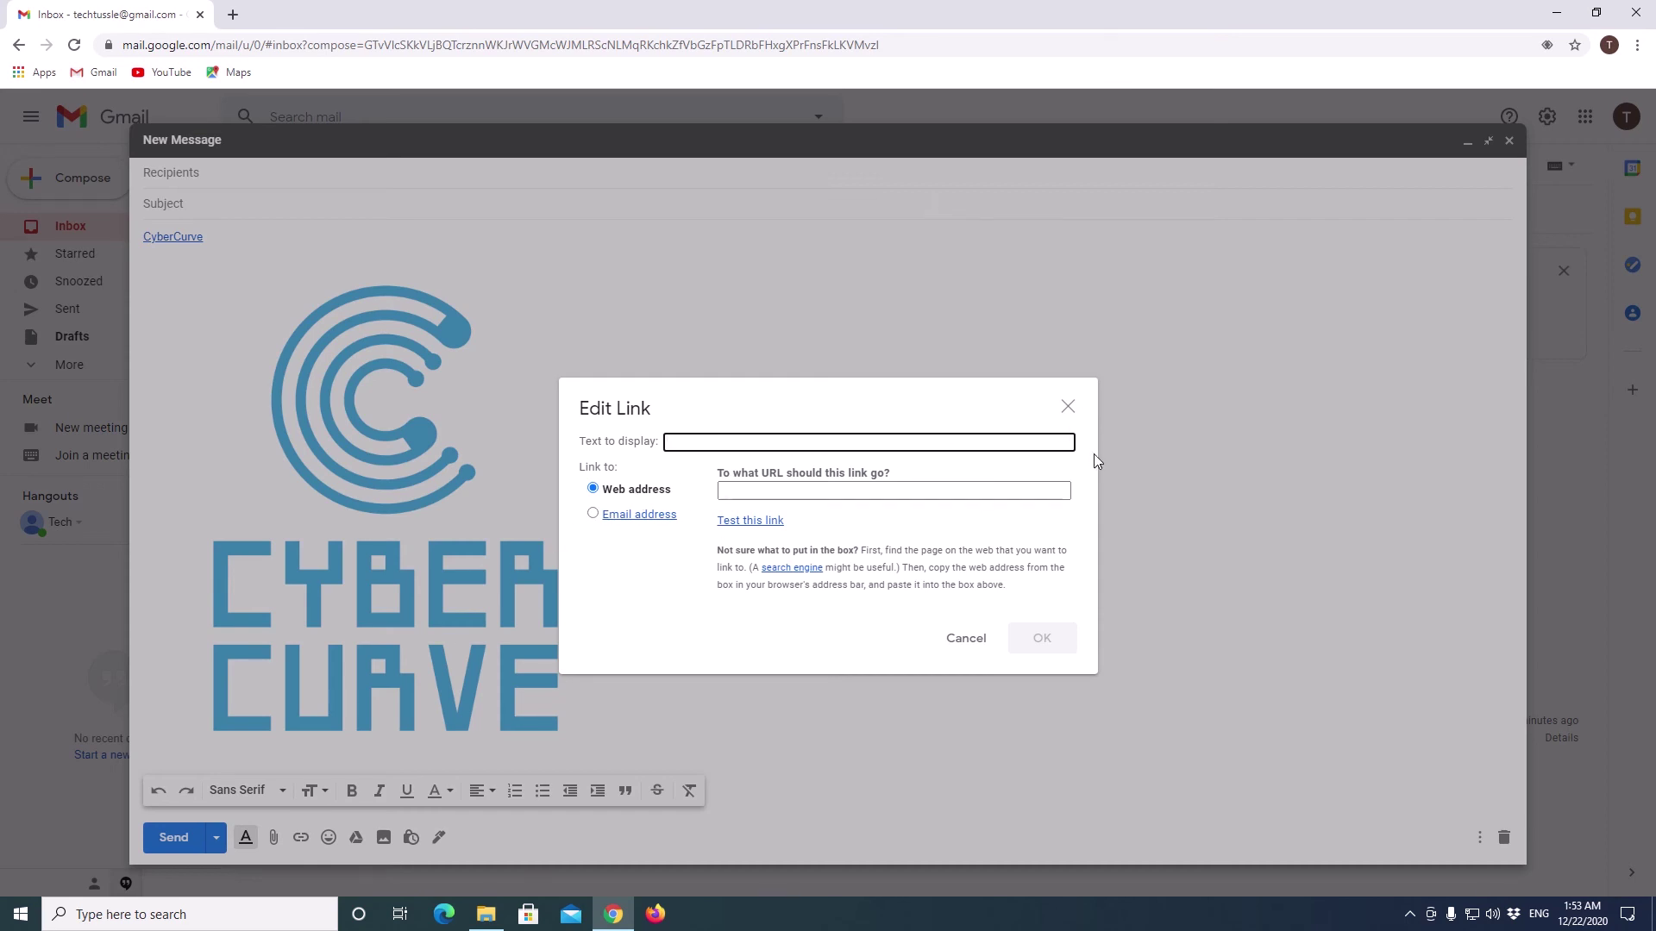
left_click(746, 490)
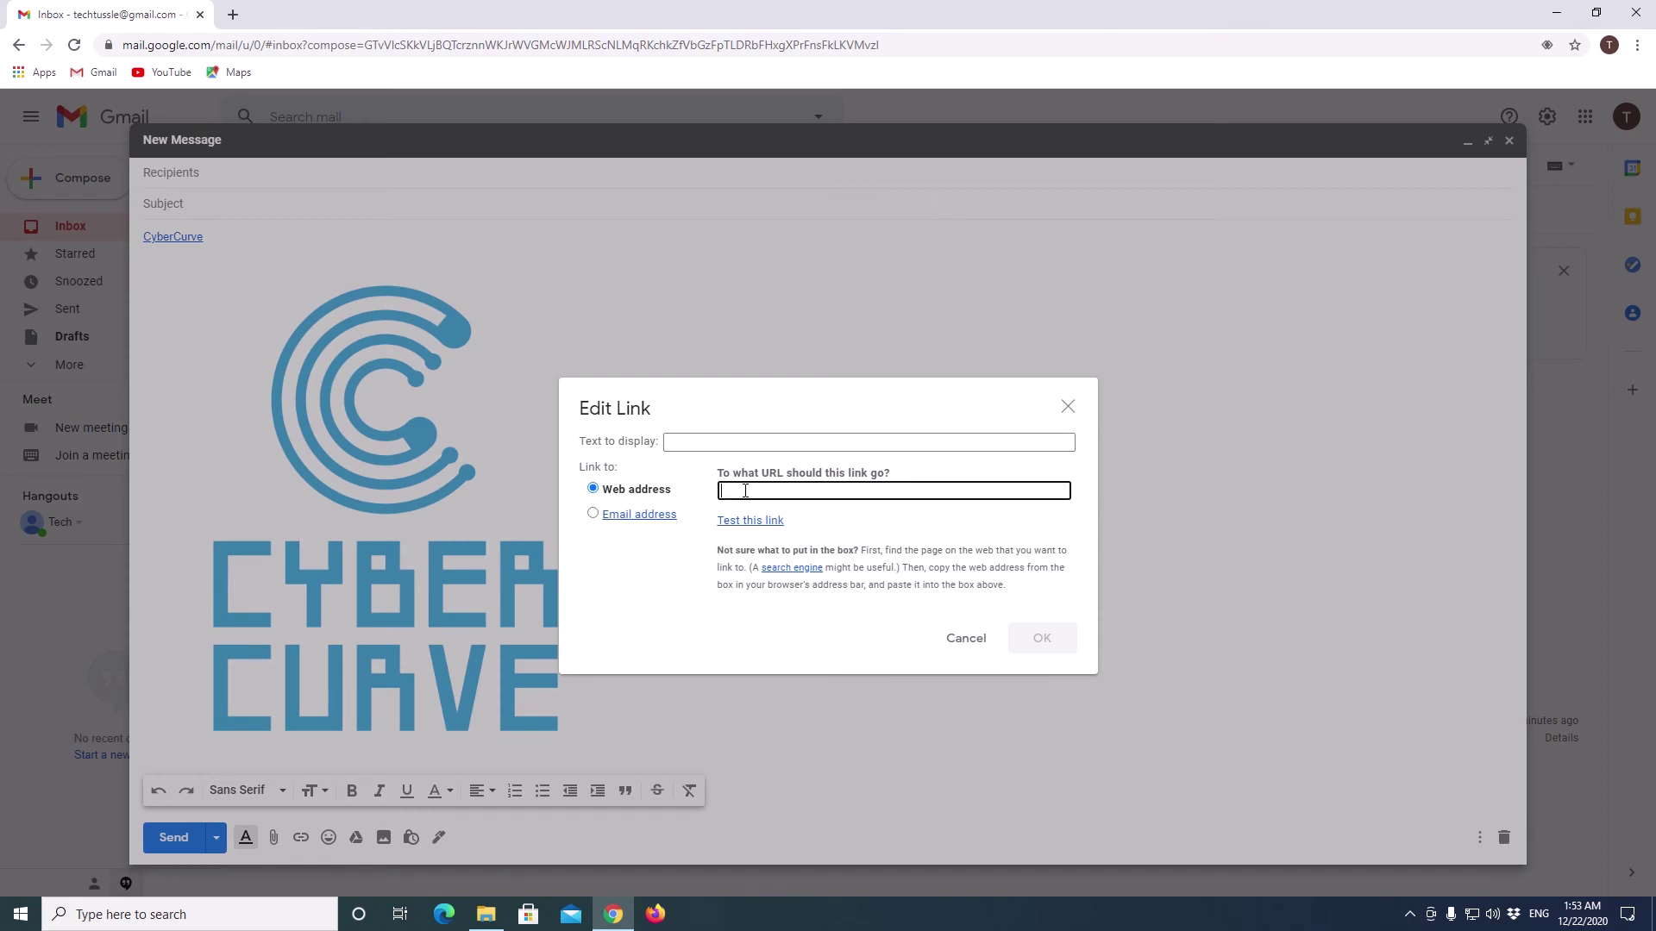
type("https://www.youtube.com/channel/UCYJPhvAwMtaYzBusDW9saqA")
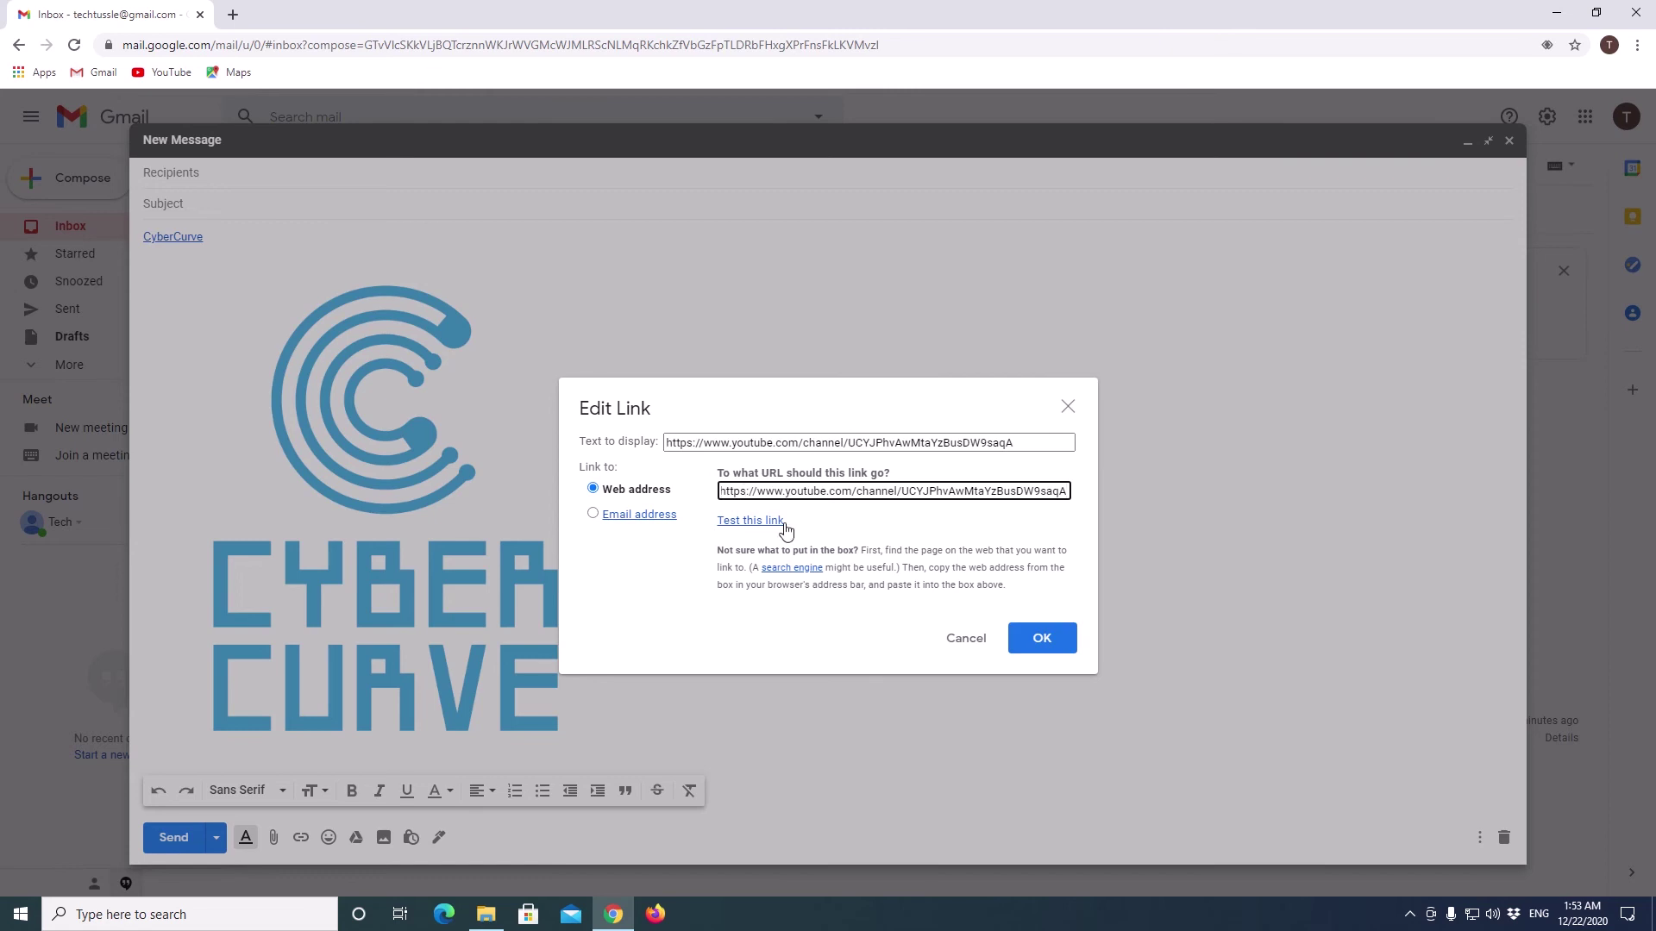
left_click(1035, 638)
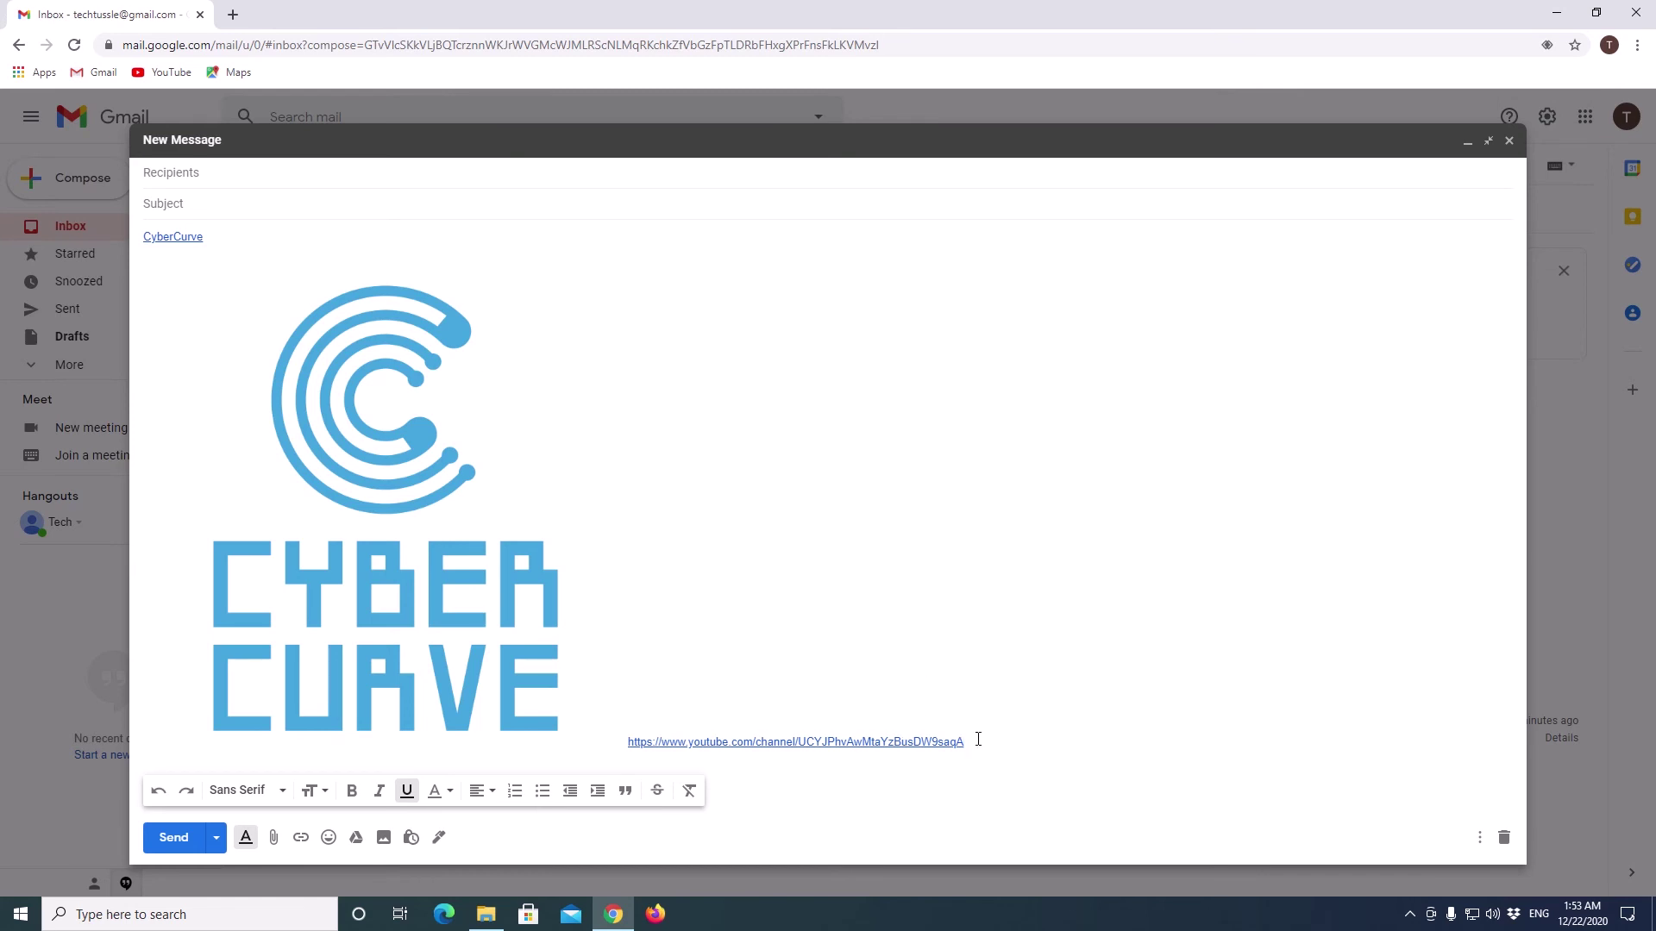
left_click(510, 593)
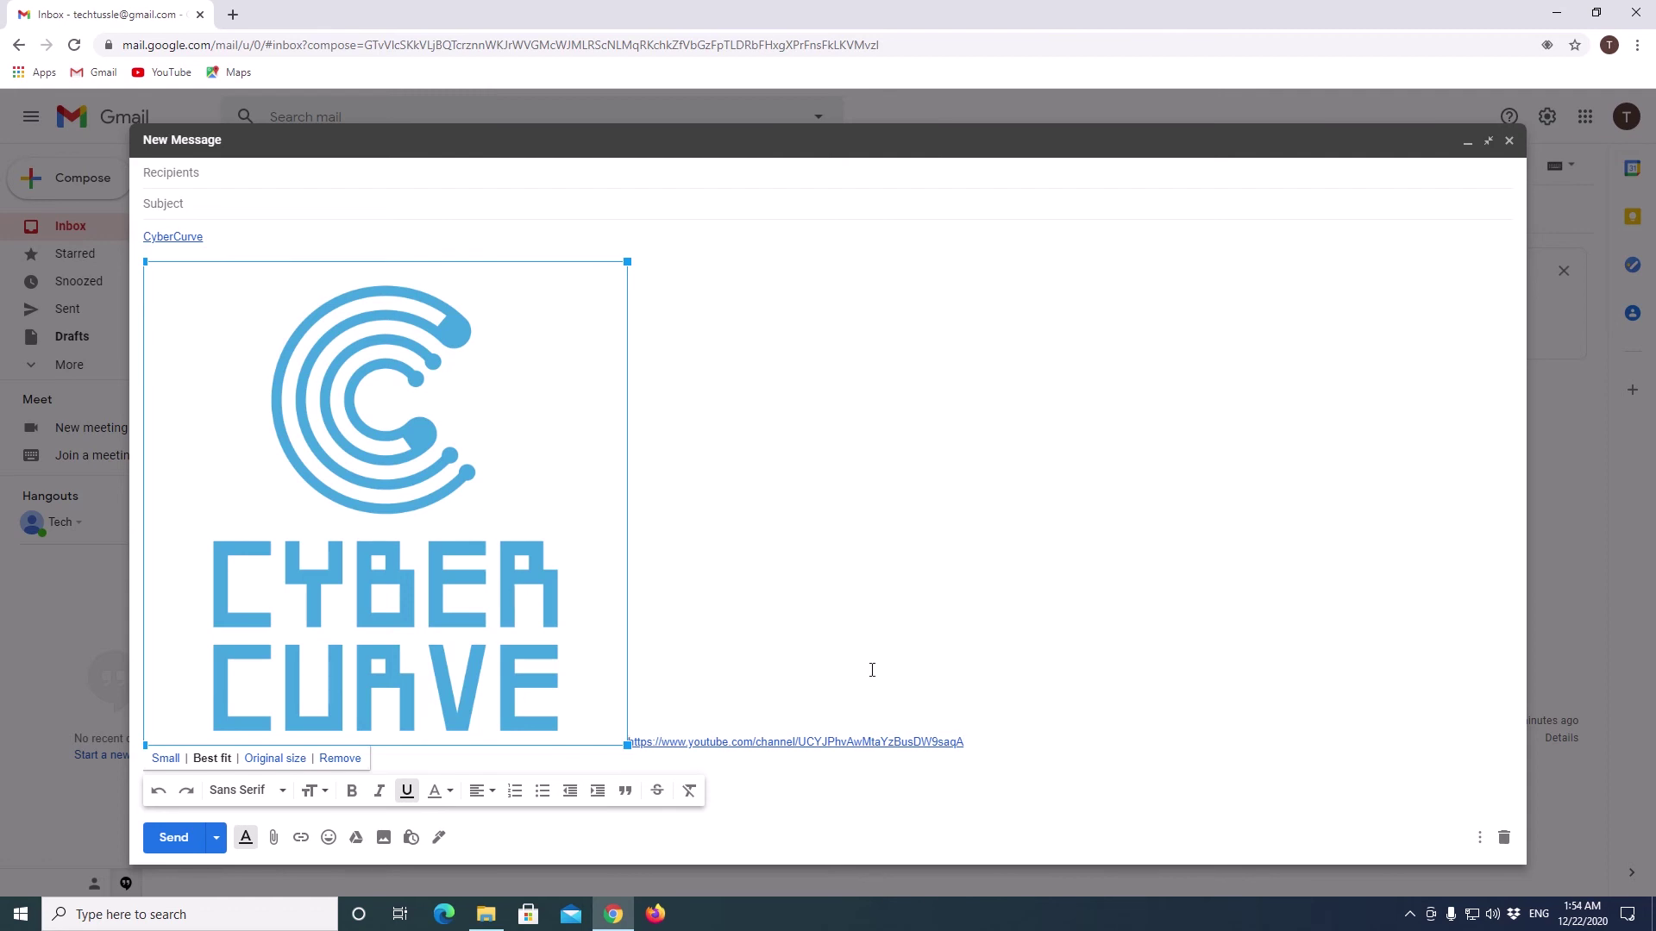
left_click(968, 711)
left_click_drag(968, 711, 629, 720)
key("BackSpace")
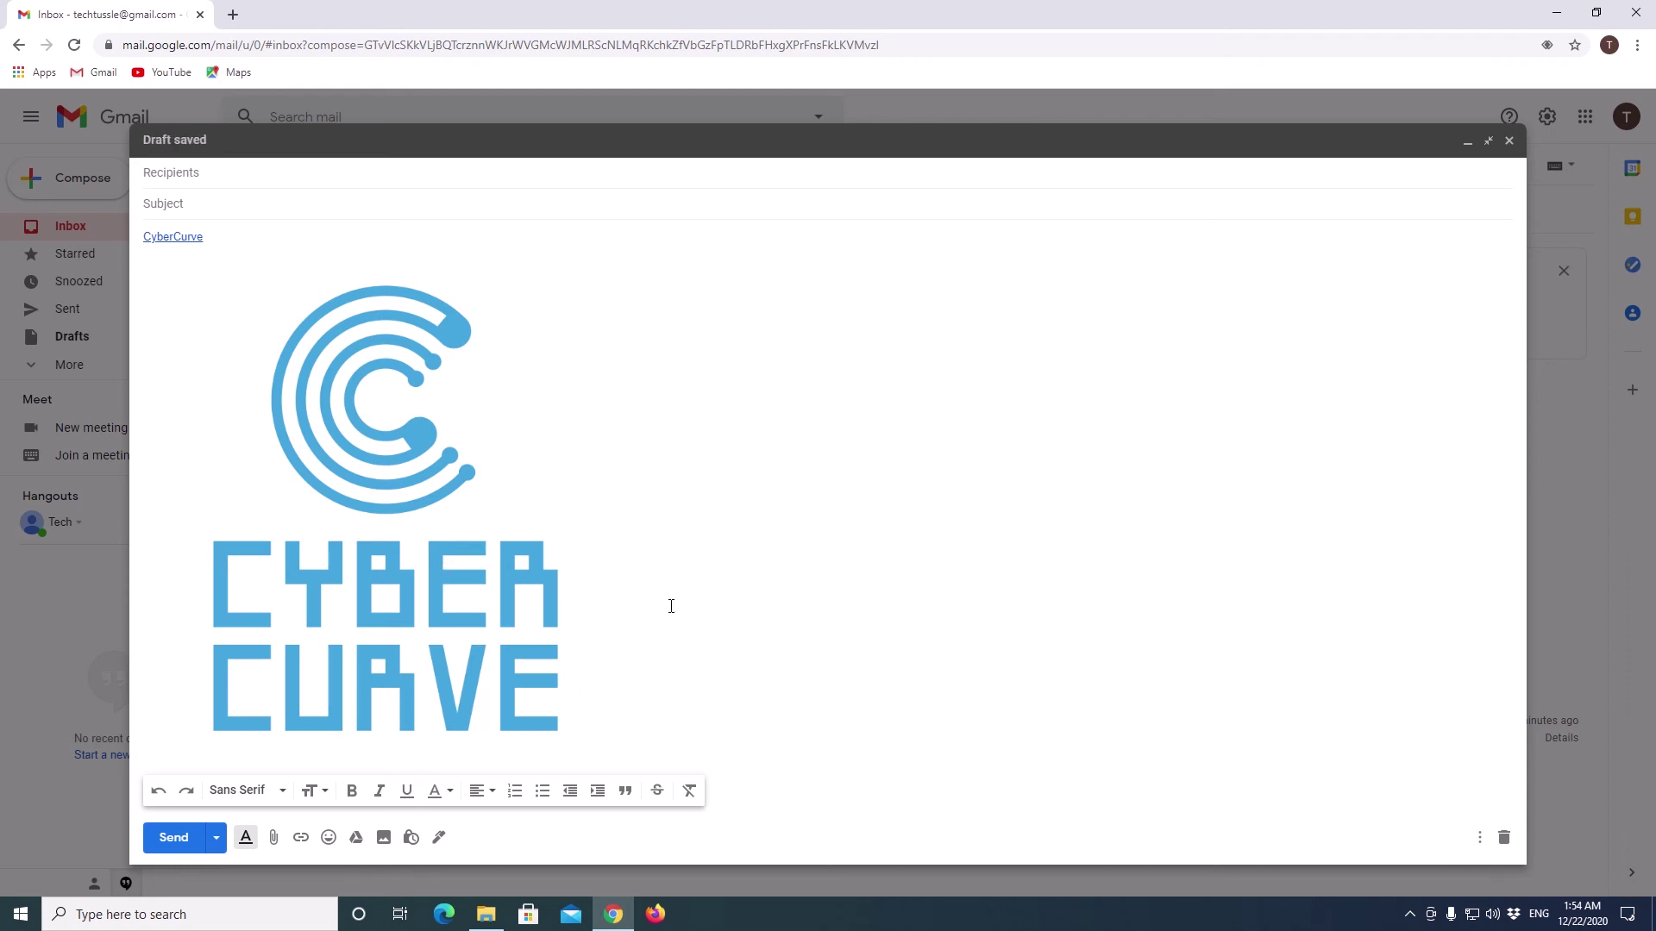
Select the CyberCurve logo image beneath the linked word
left_click(429, 561)
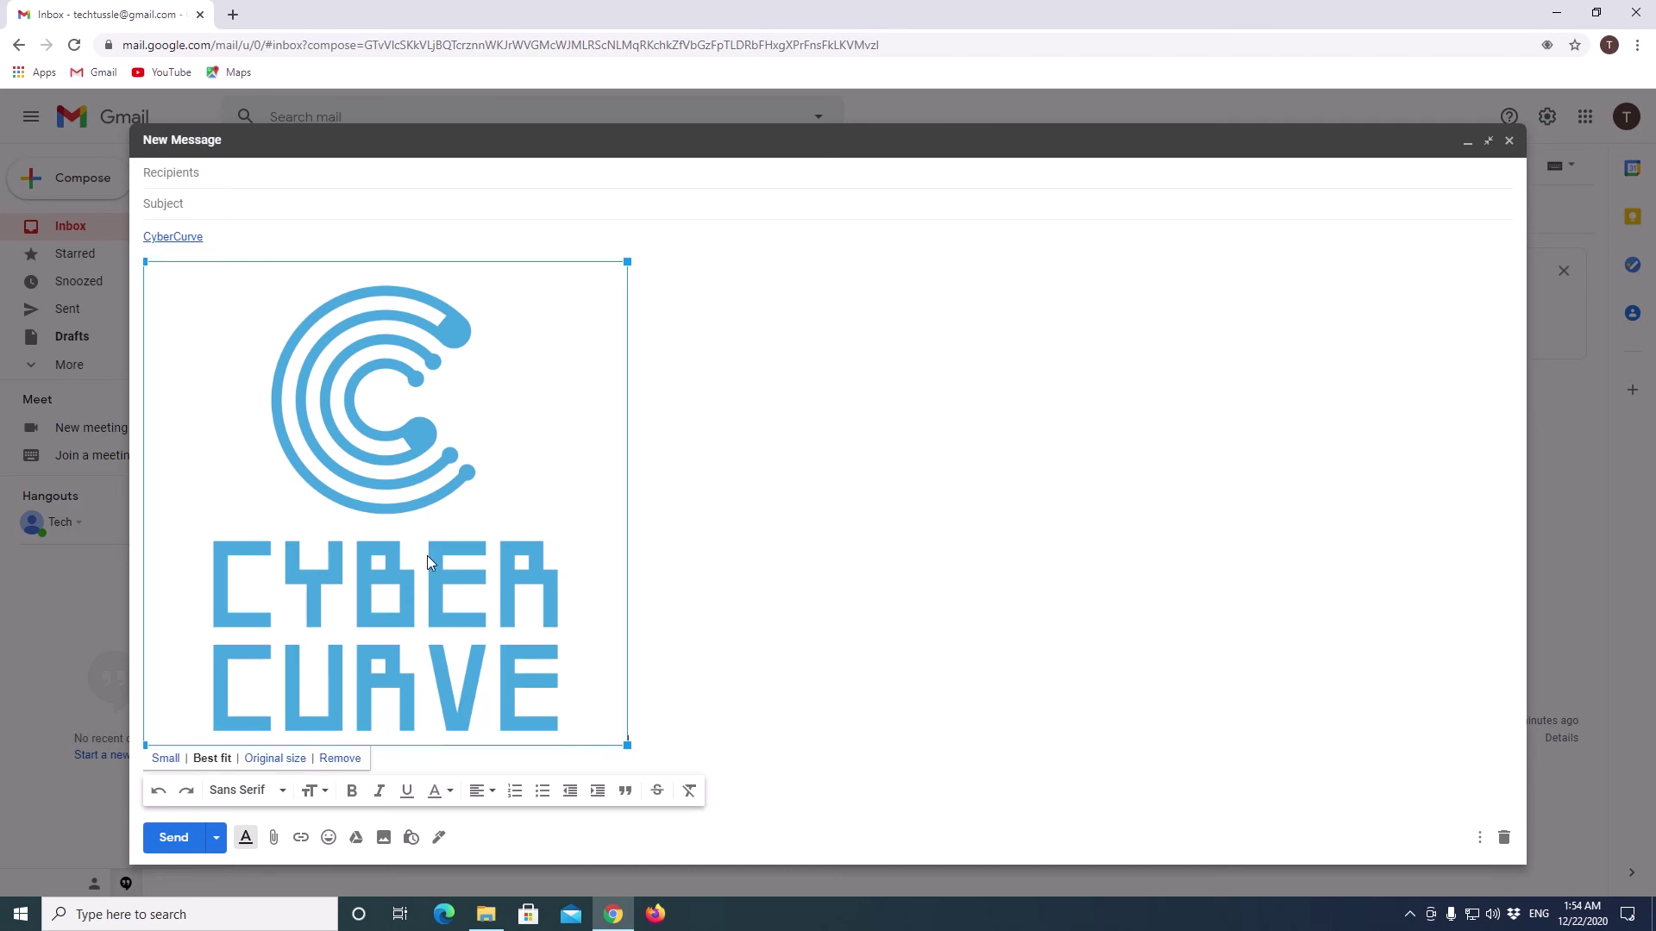
left_click(657, 581)
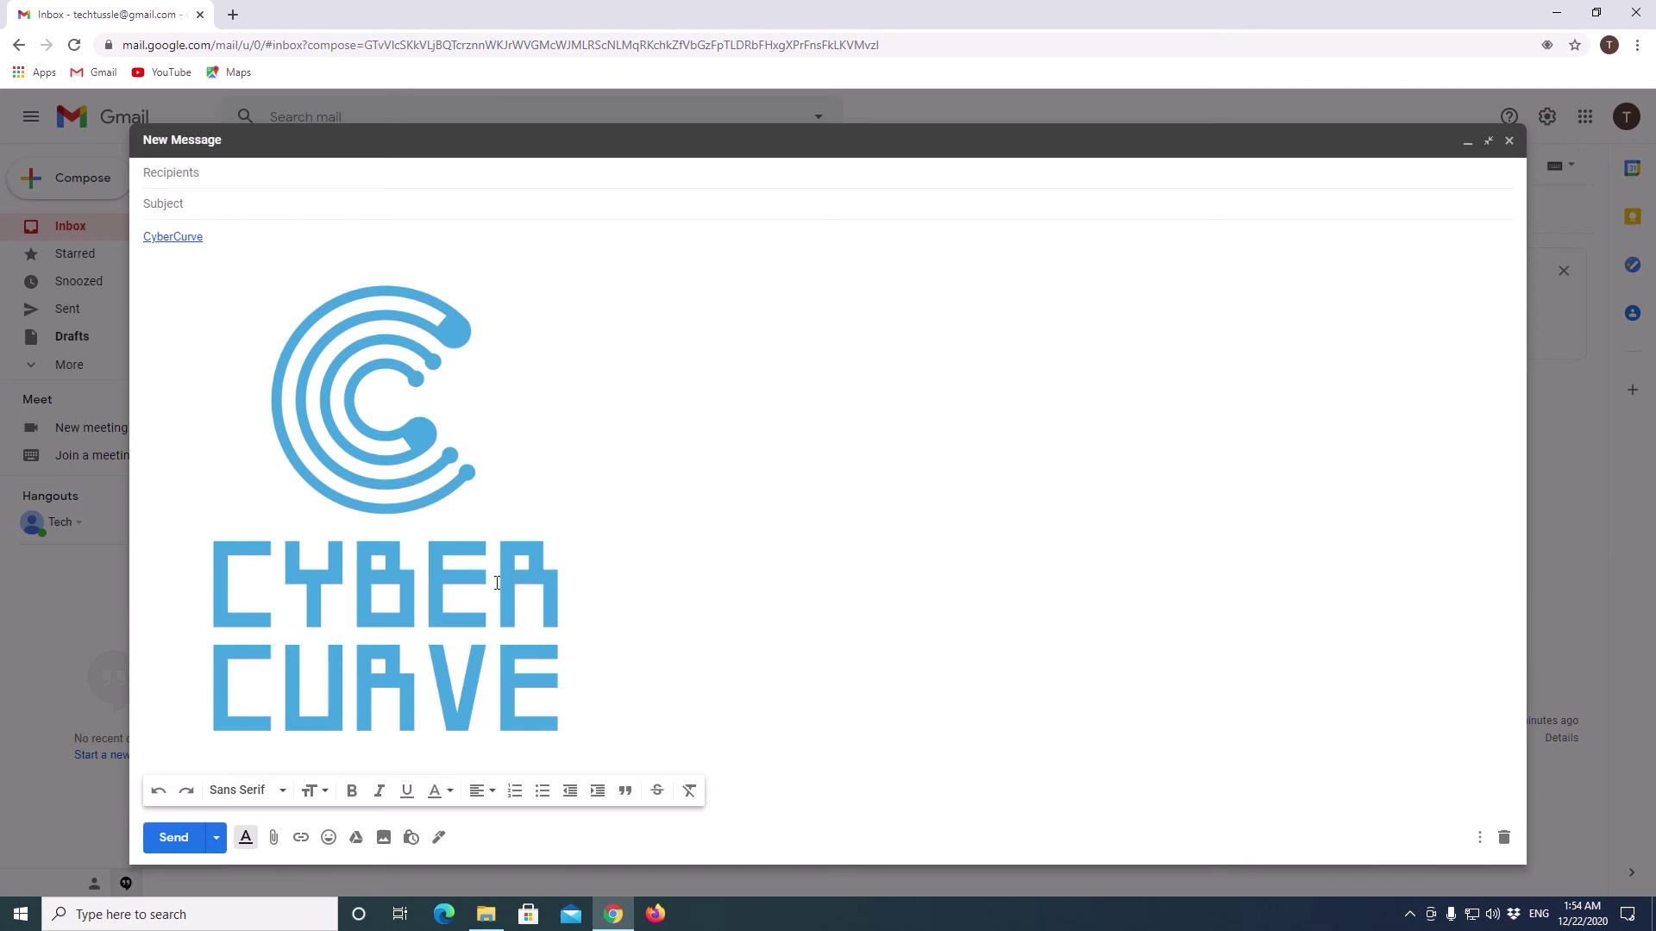
key("shift+Left")
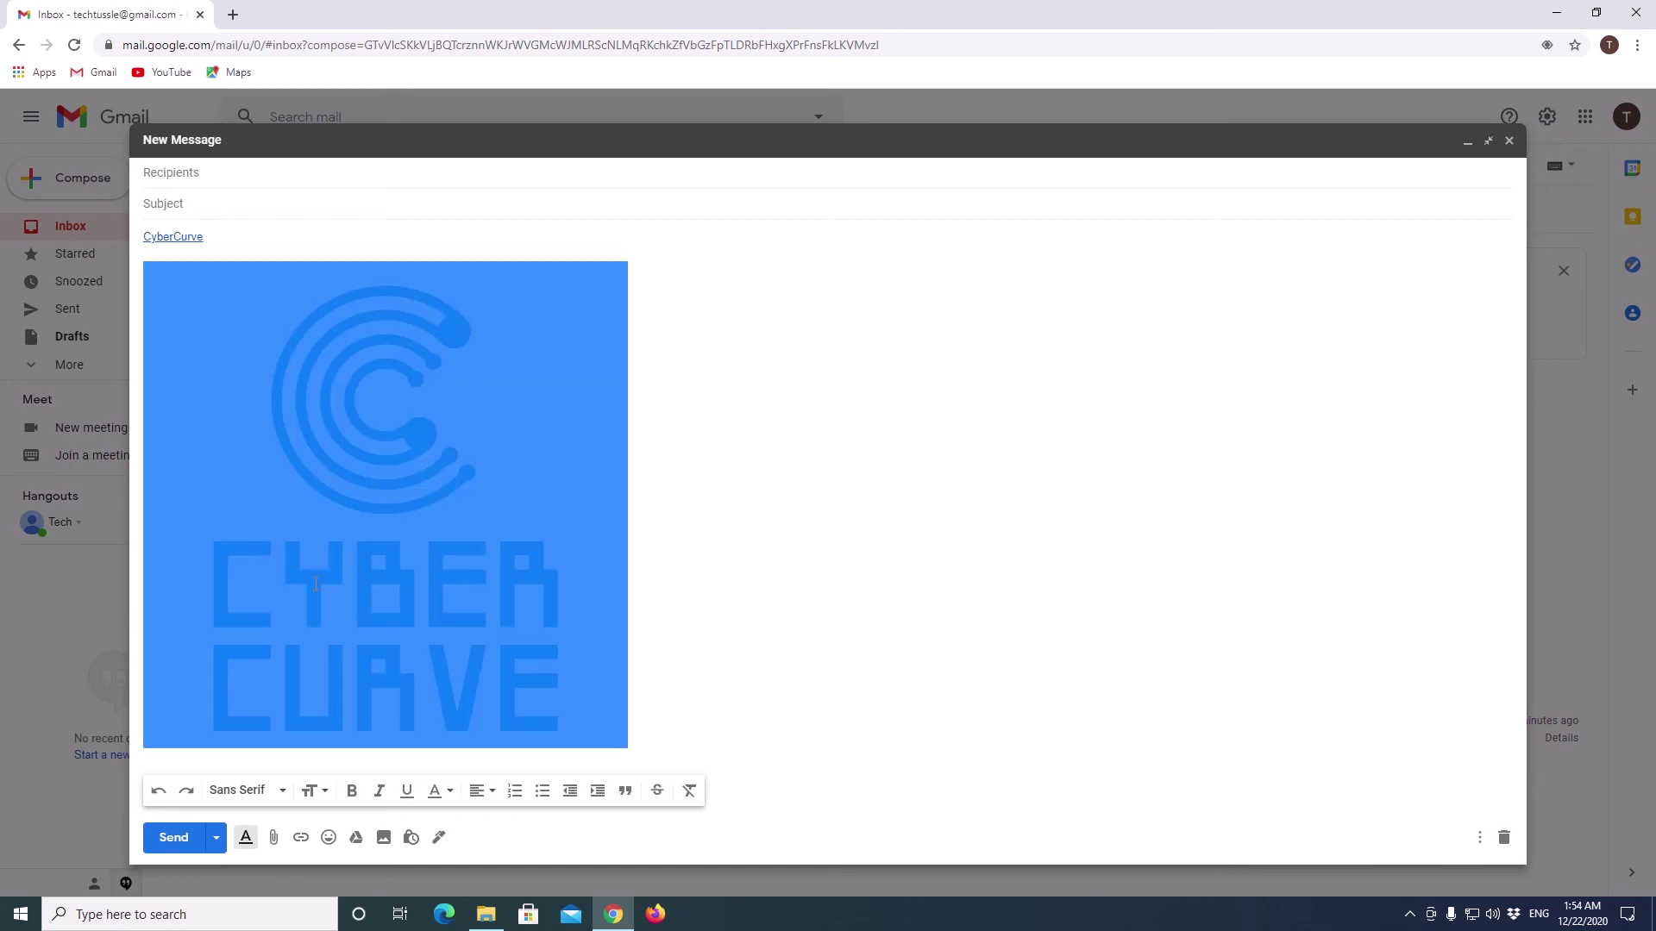
left_click(260, 584)
left_click(640, 628)
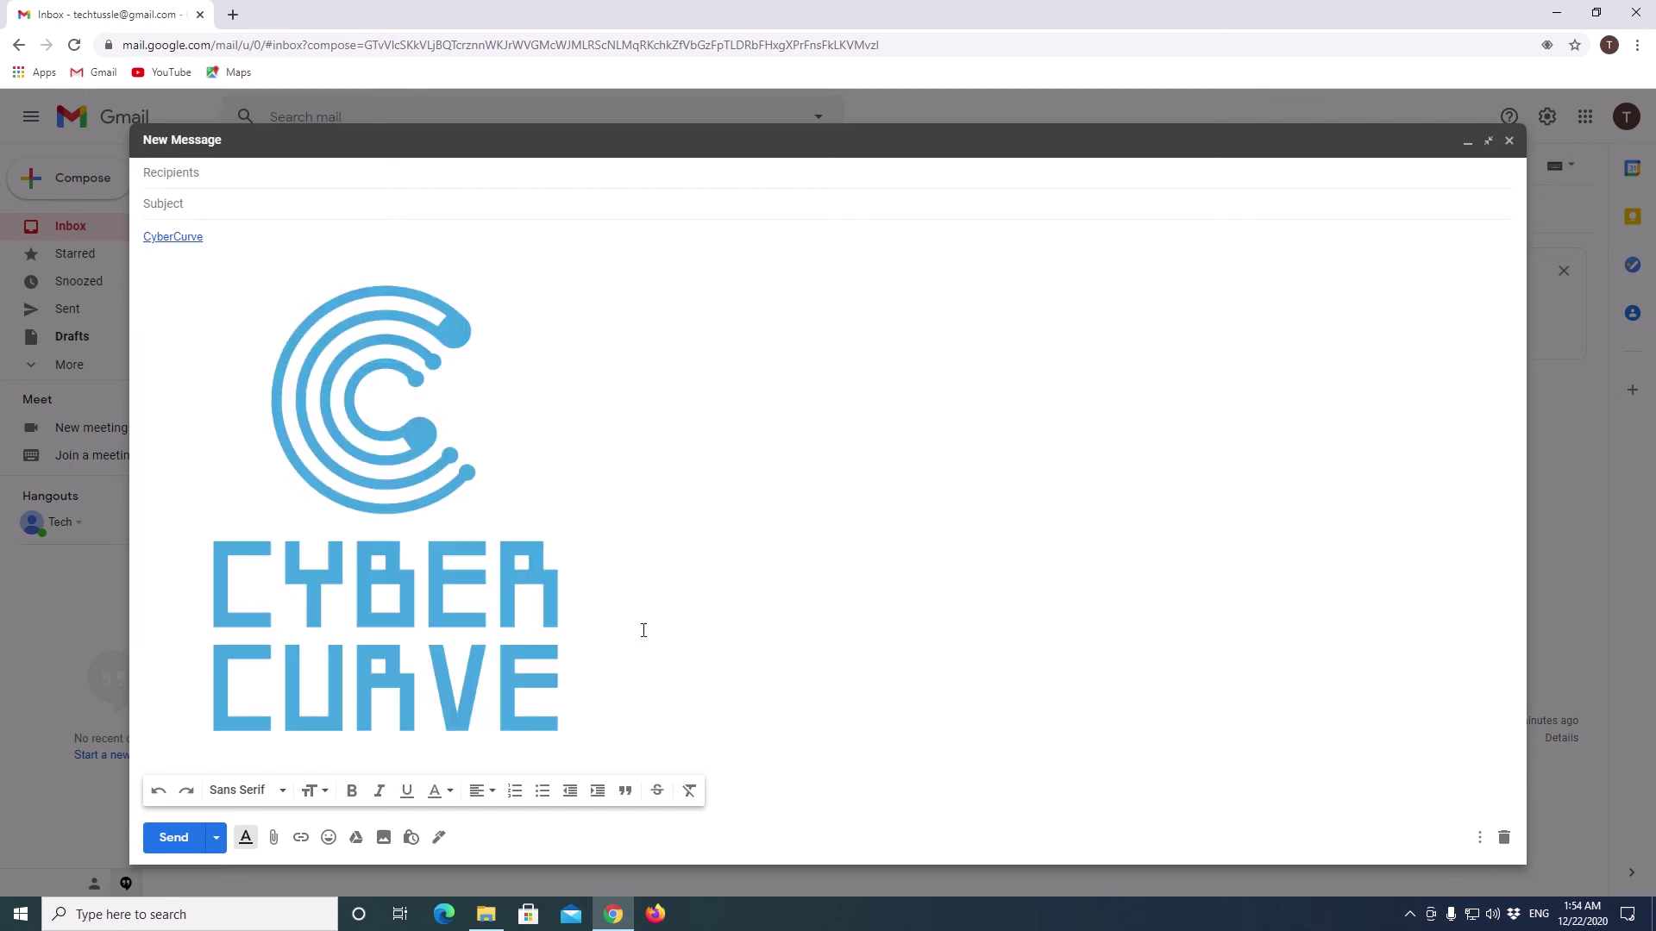
key("shift+Left")
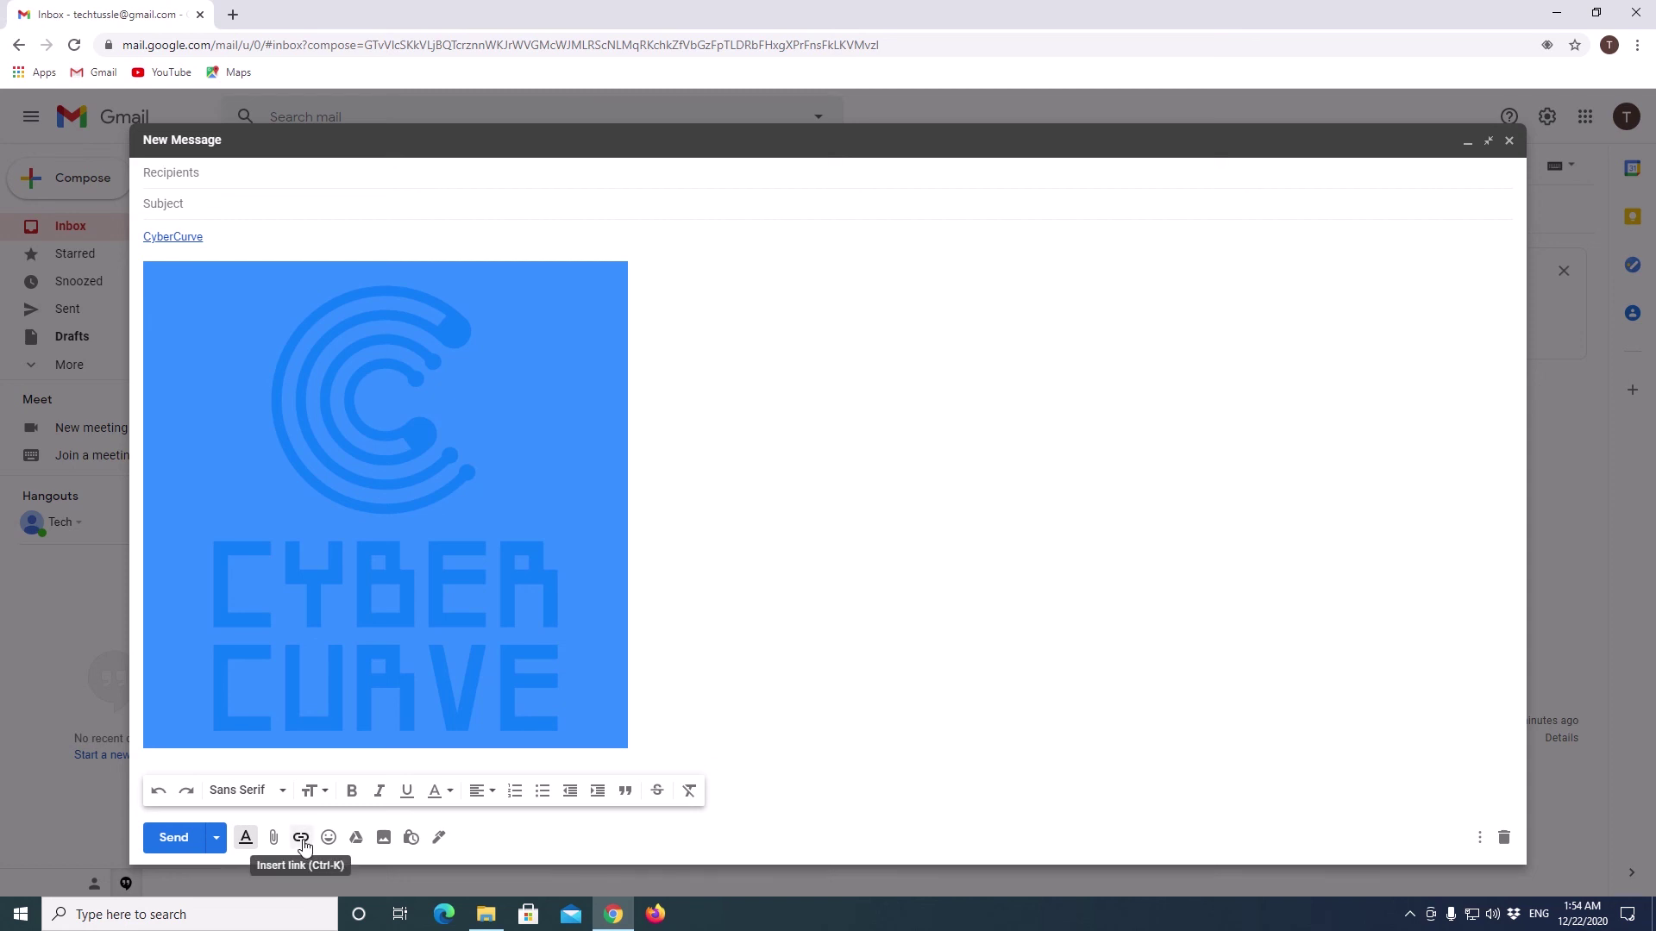
Replace the logo's image-file link address with the YouTube channel URL
key("Right")
left_click(361, 651)
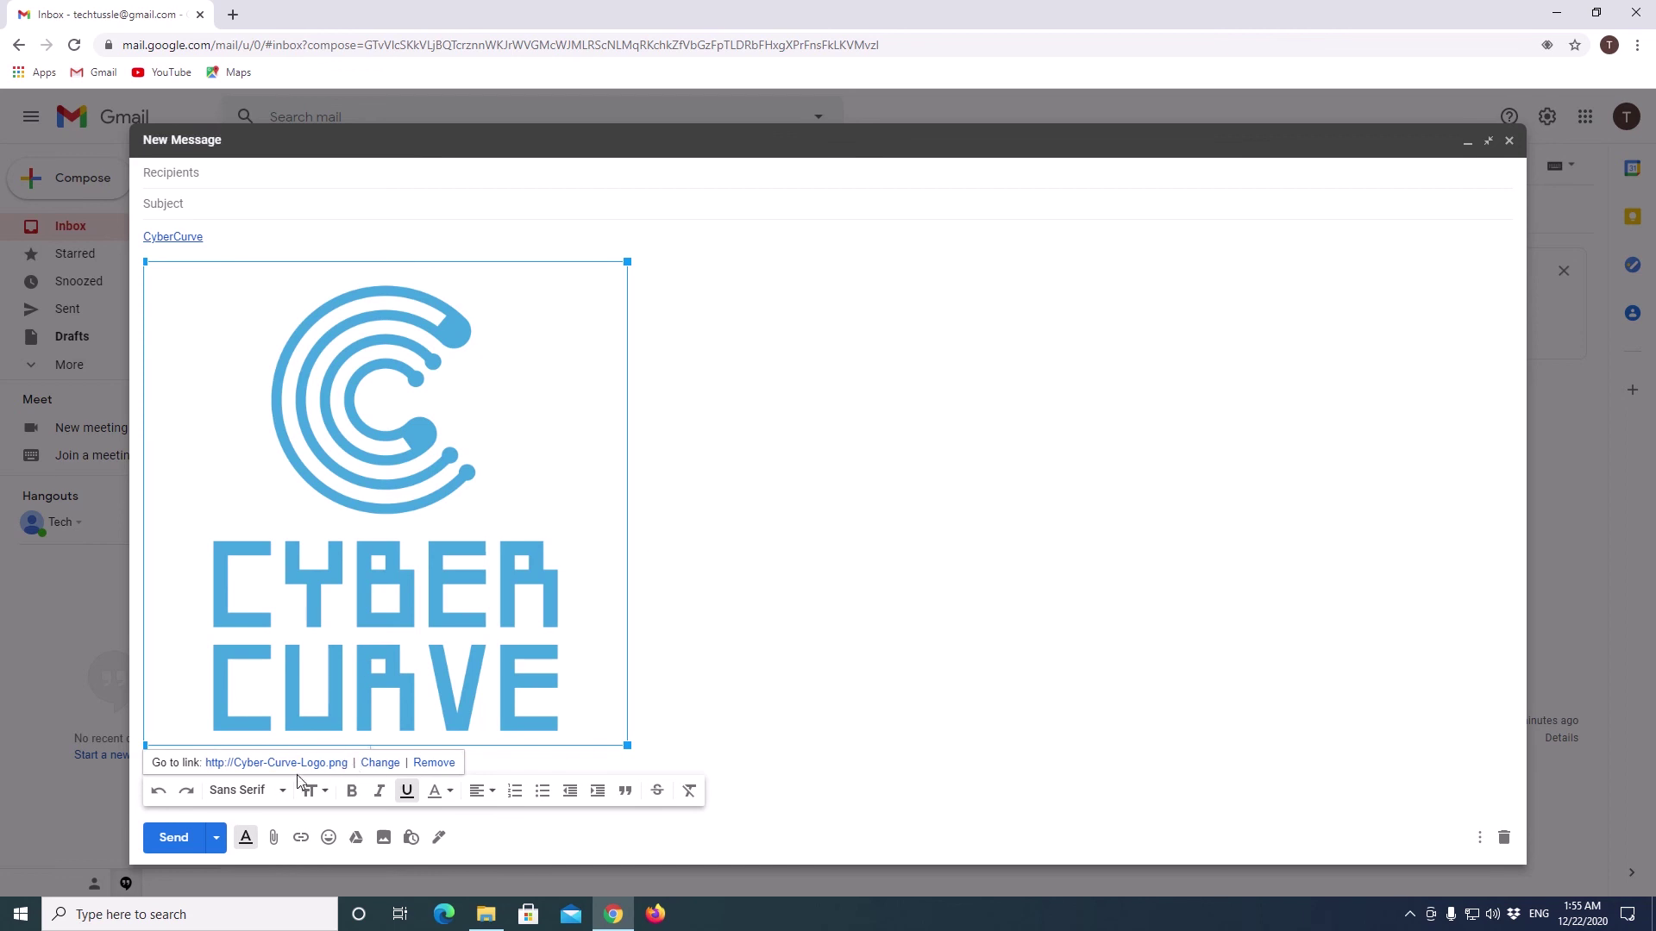
left_click(380, 764)
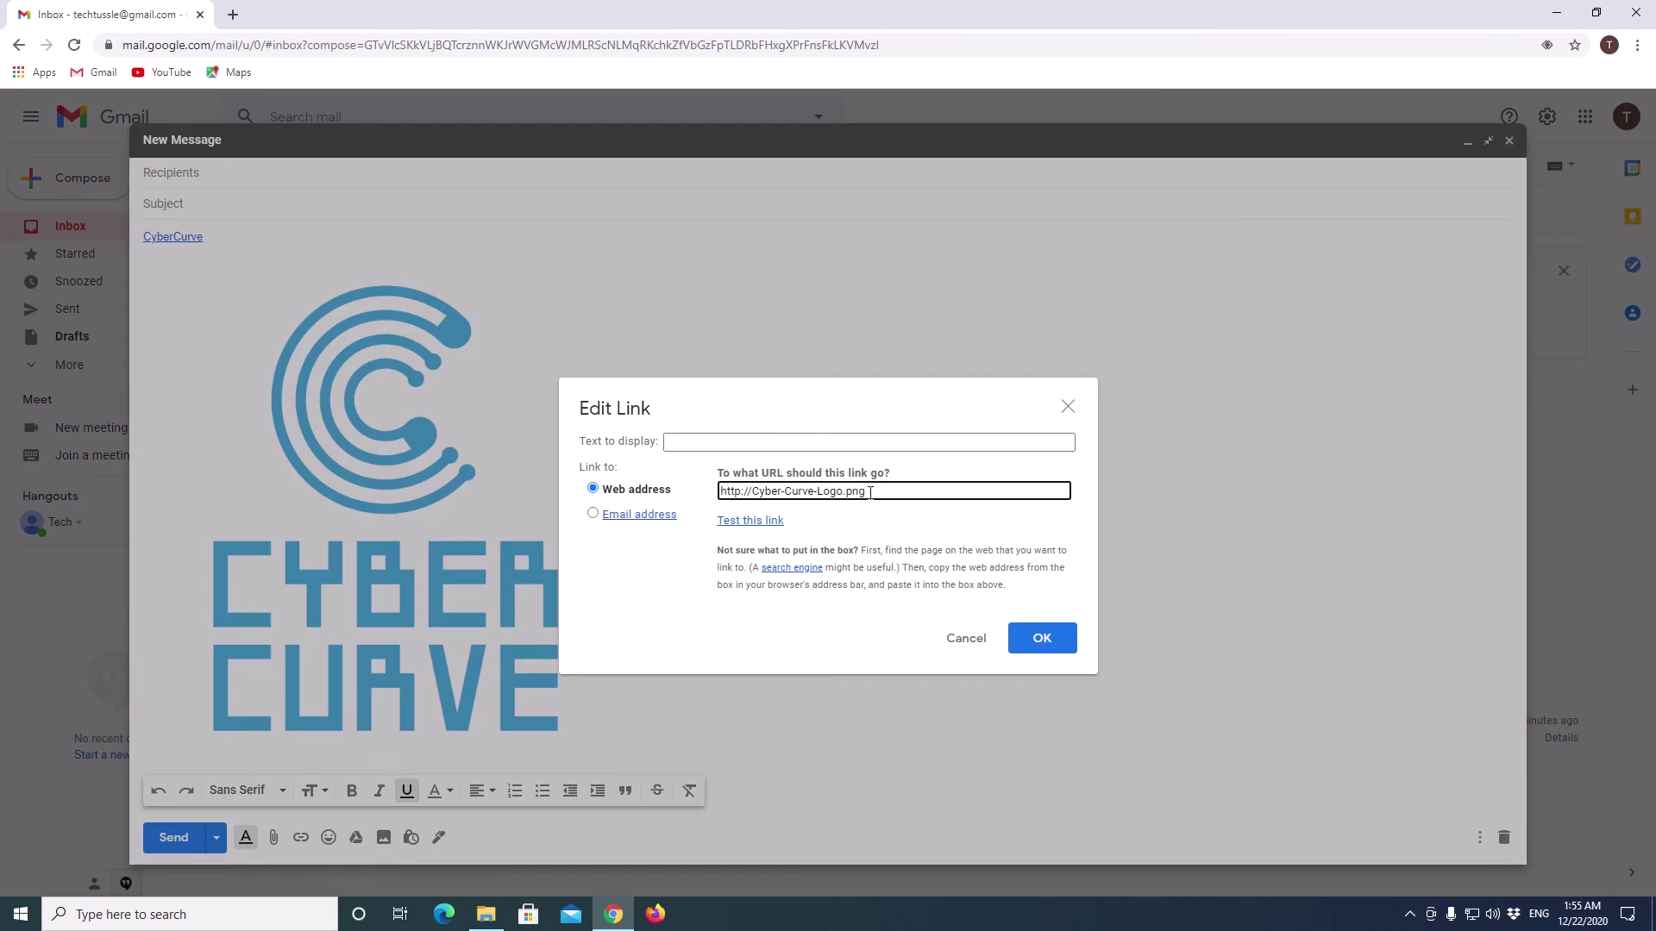
left_click_drag(897, 489, 621, 500)
key("BackSpace")
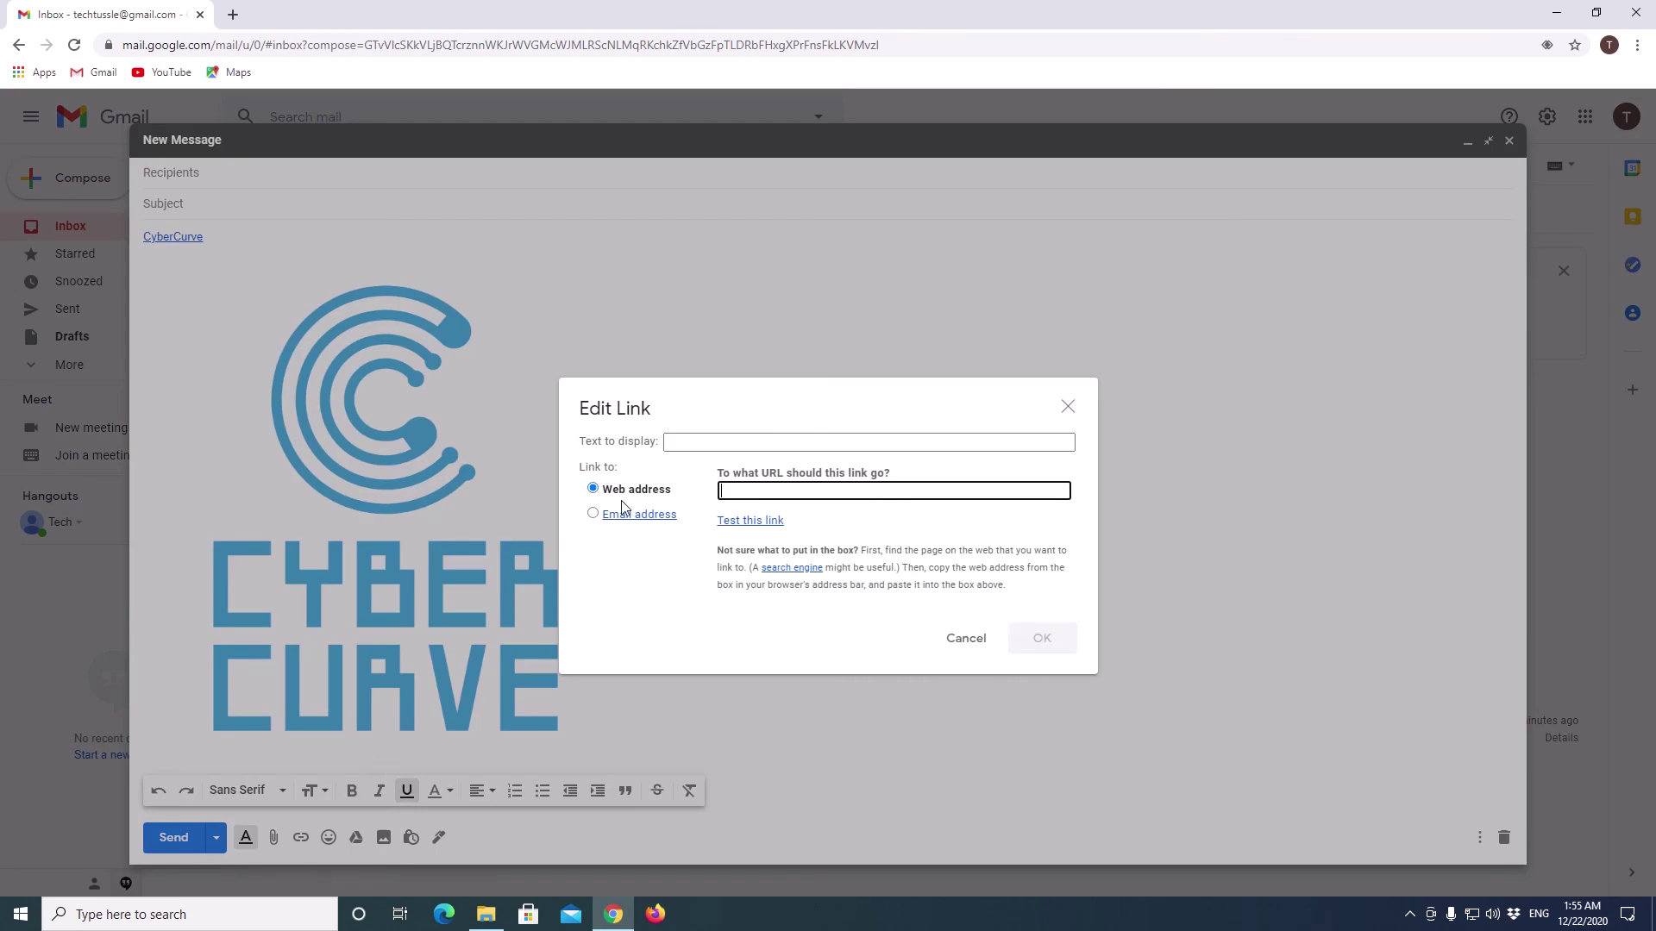
type("https://www.youtube.com/channel/UCYJPhvAwMtaYzBusDW9saqA")
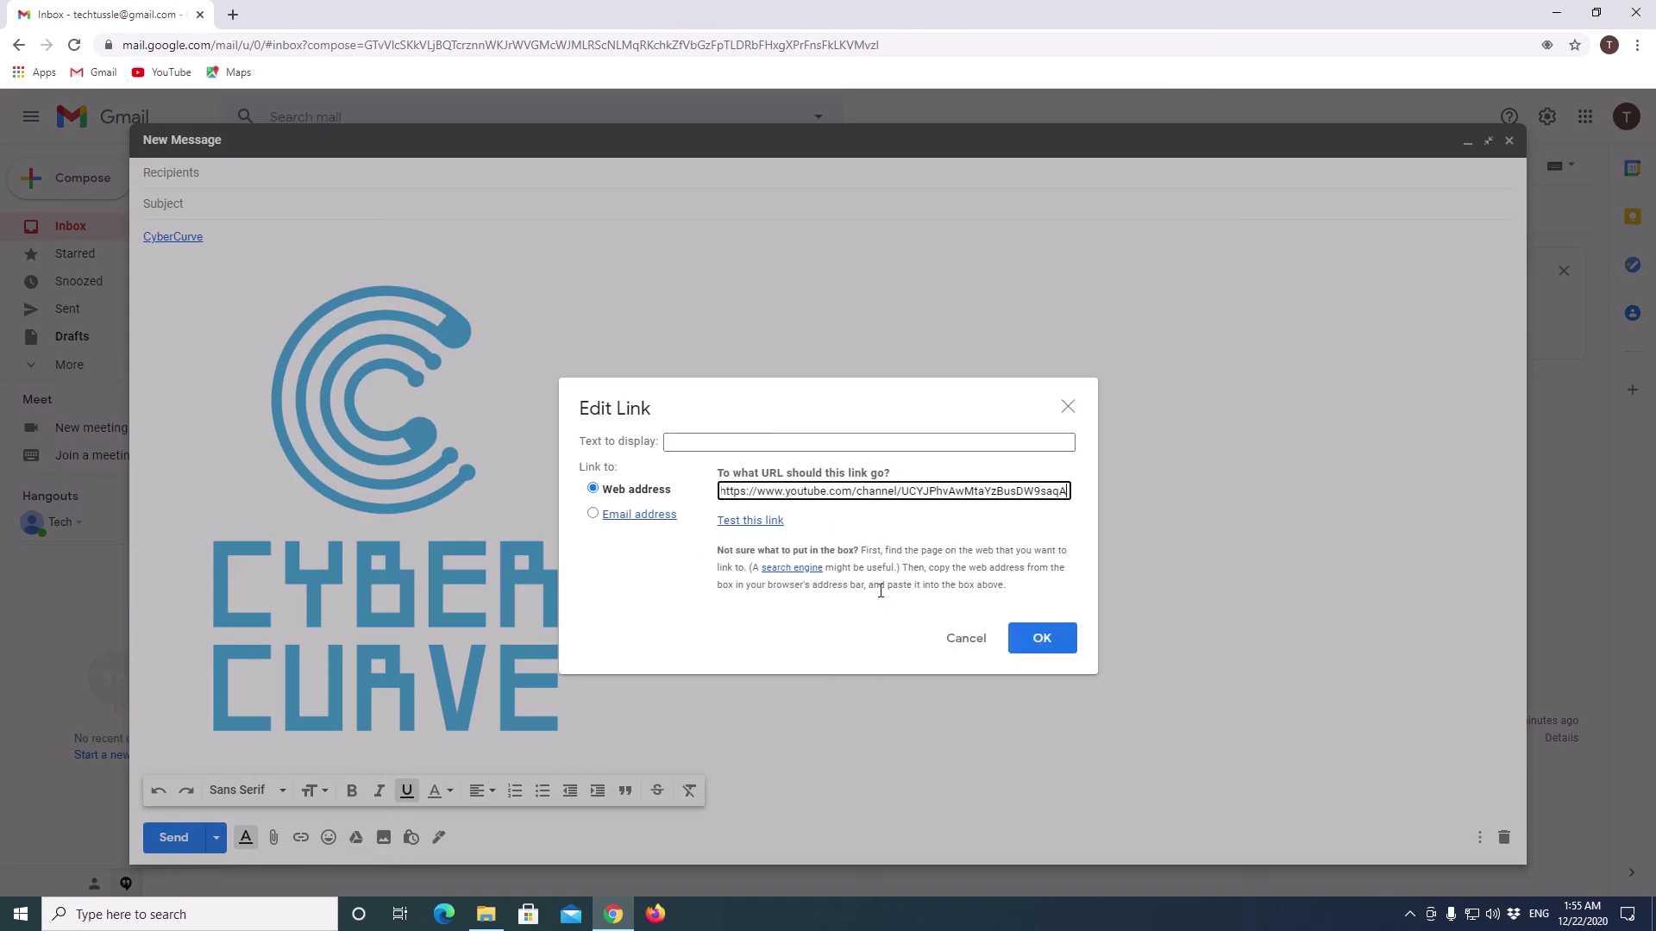
left_click(1043, 653)
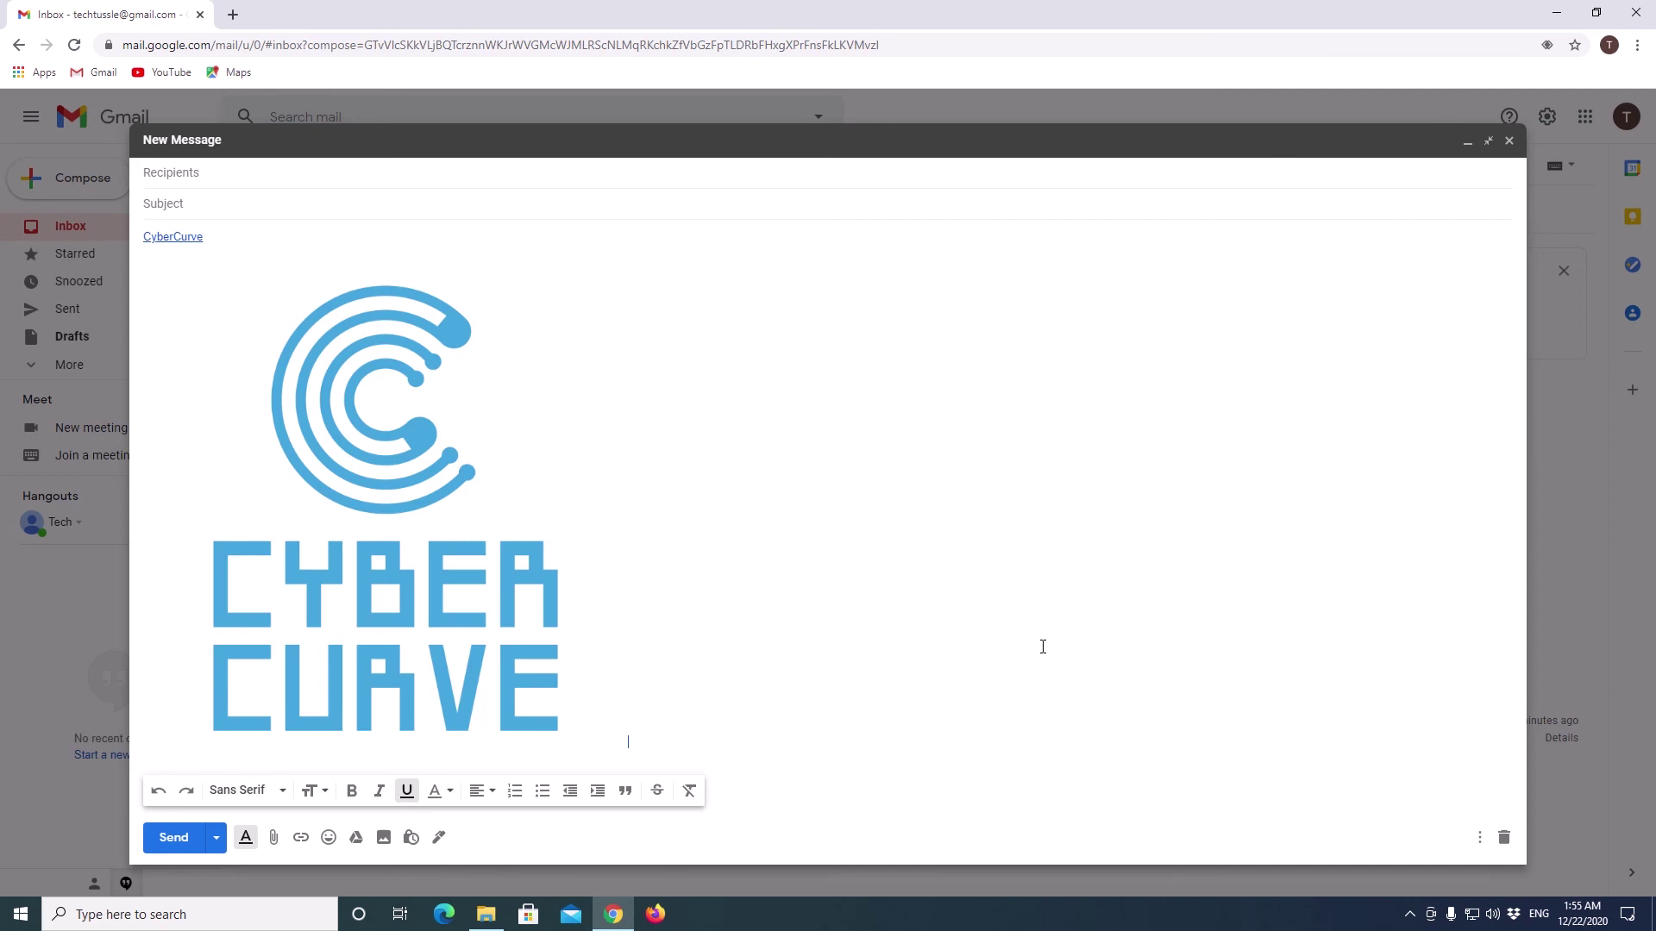
left_click(518, 729)
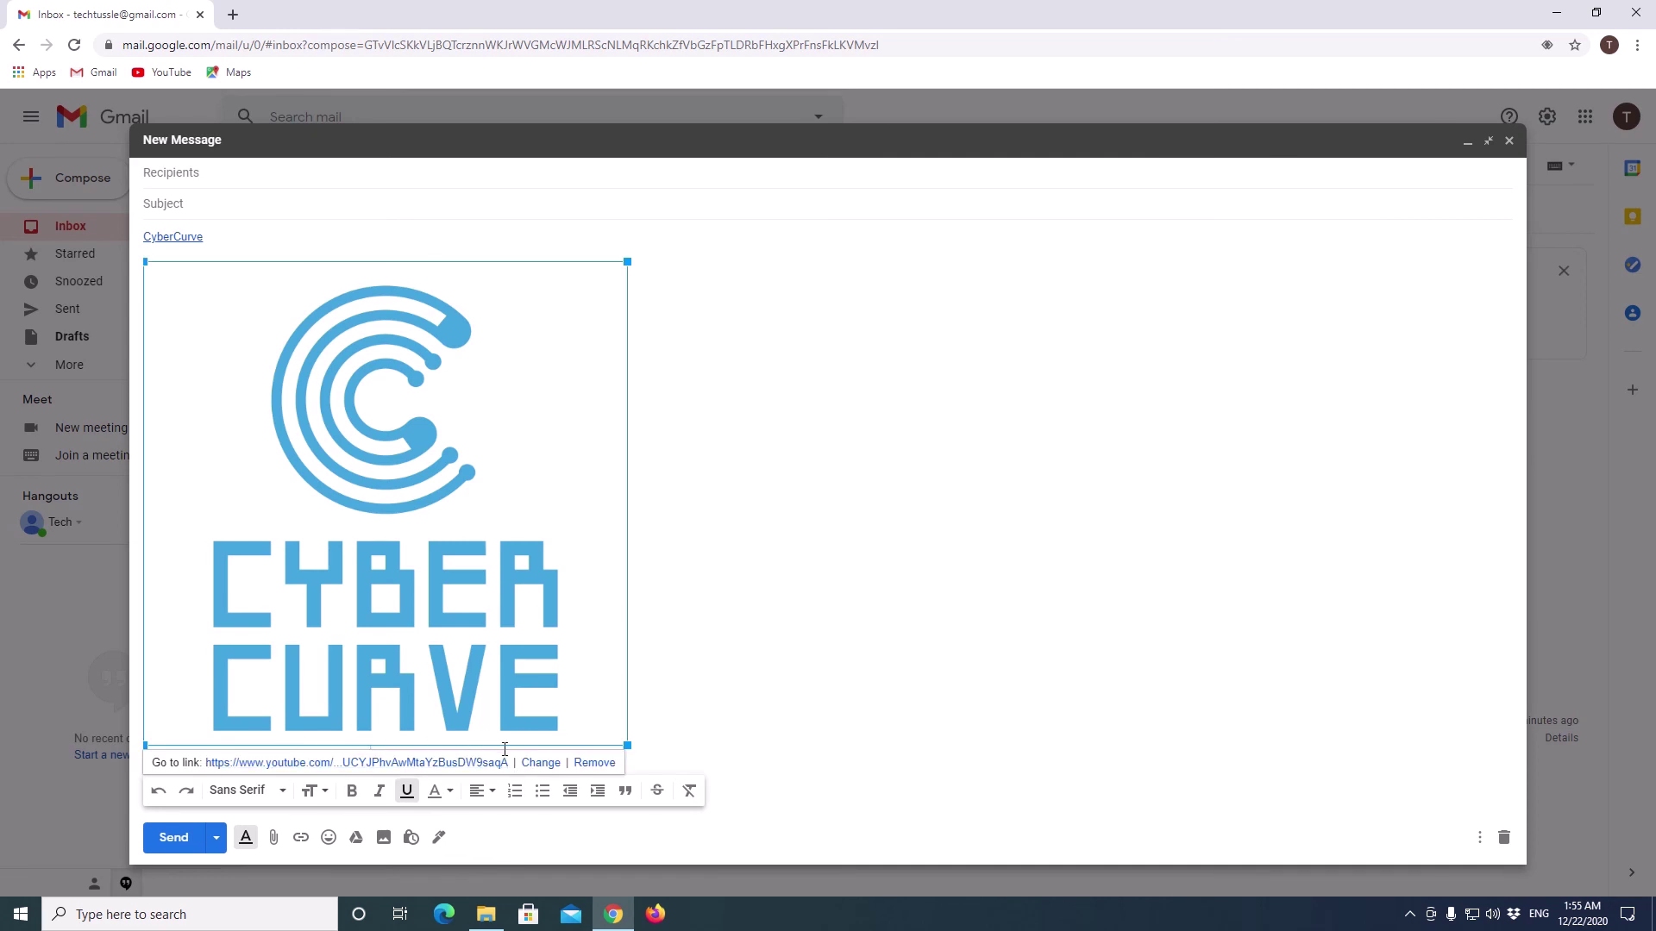
Address the message to your own account with subject 'Hyperlink Test'
left_click(237, 174)
type("tech")
left_click(258, 210)
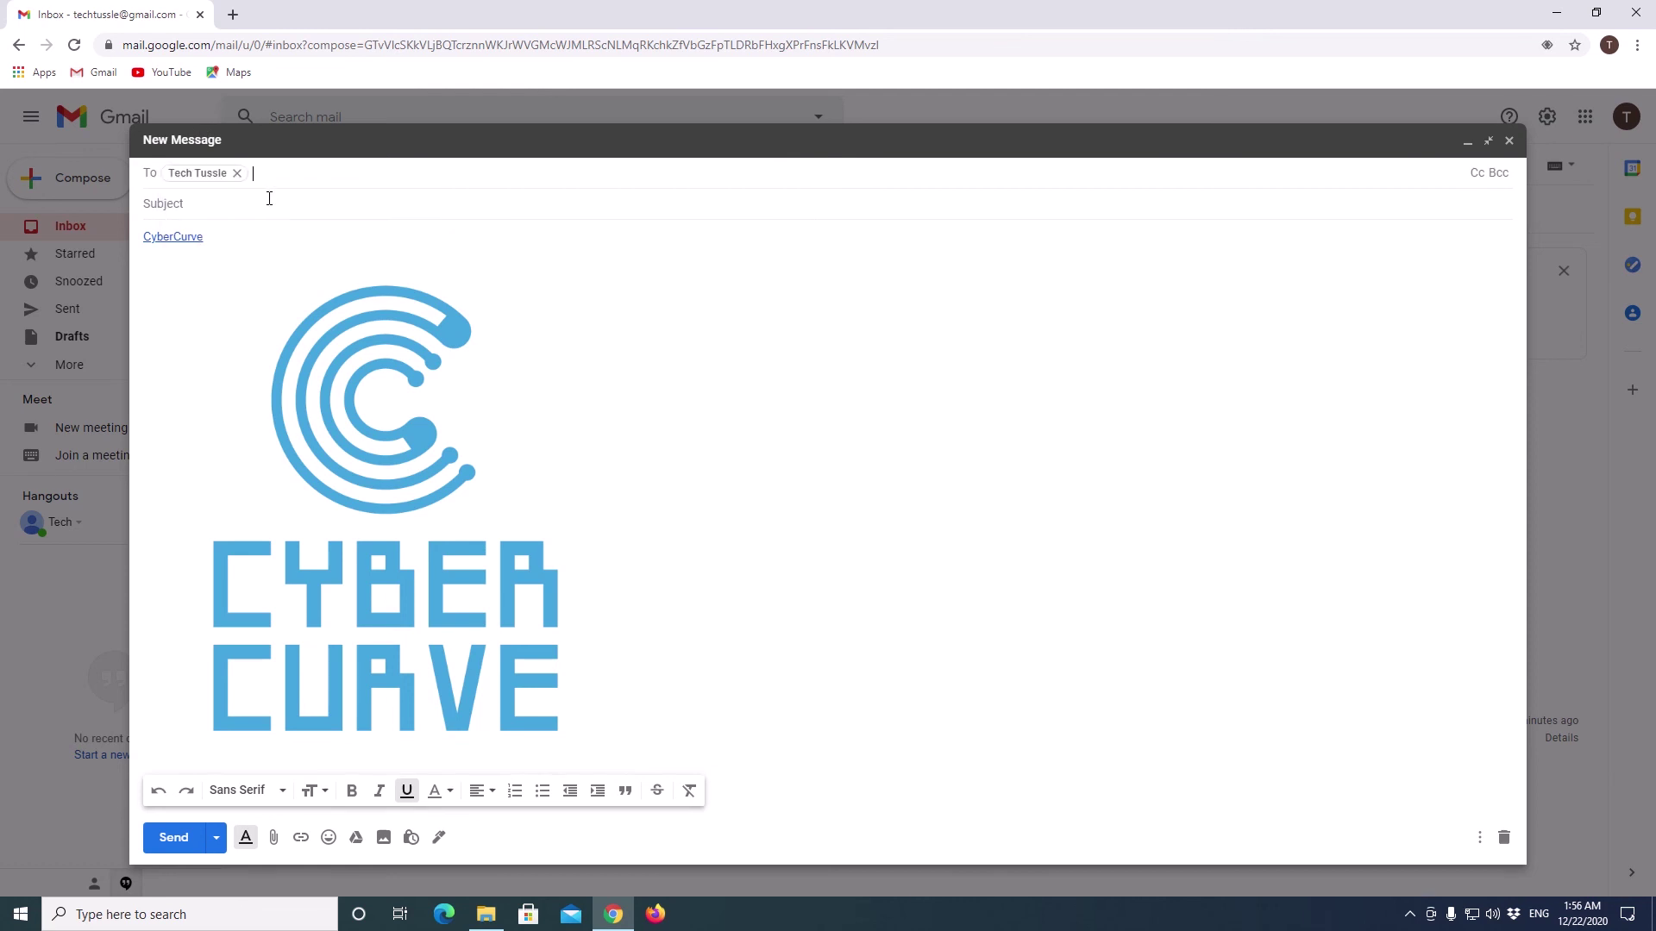
left_click(269, 199)
type("Hyperlink Test")
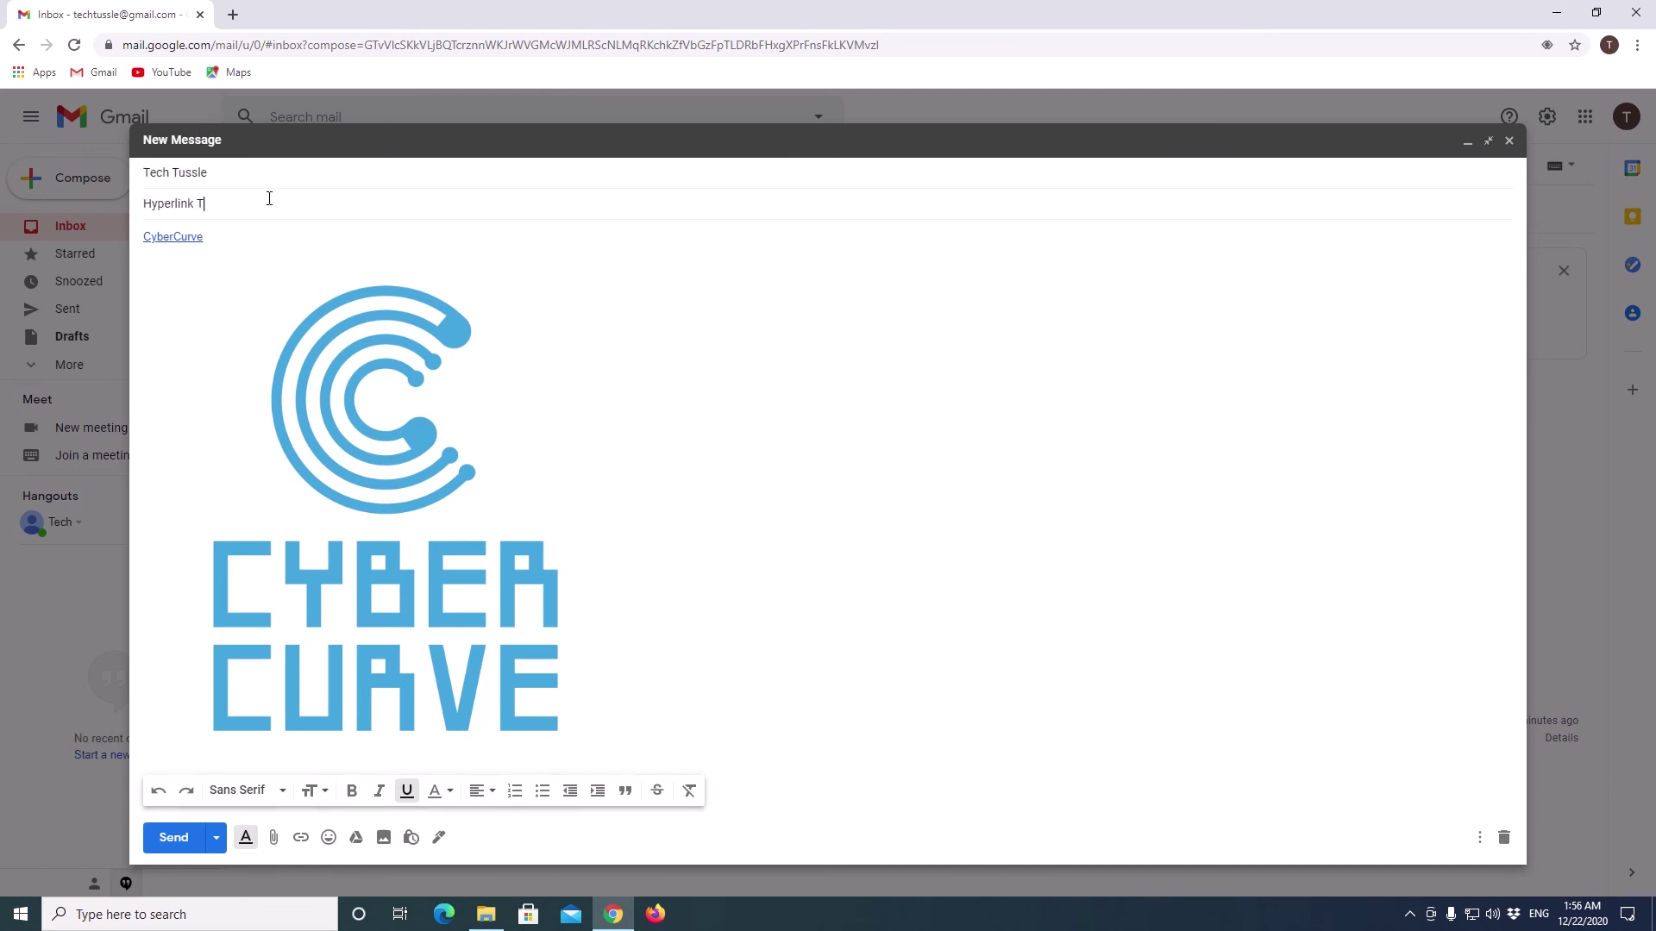
Send the email and open the received Hyperlink Test message from the inbox
left_click(170, 837)
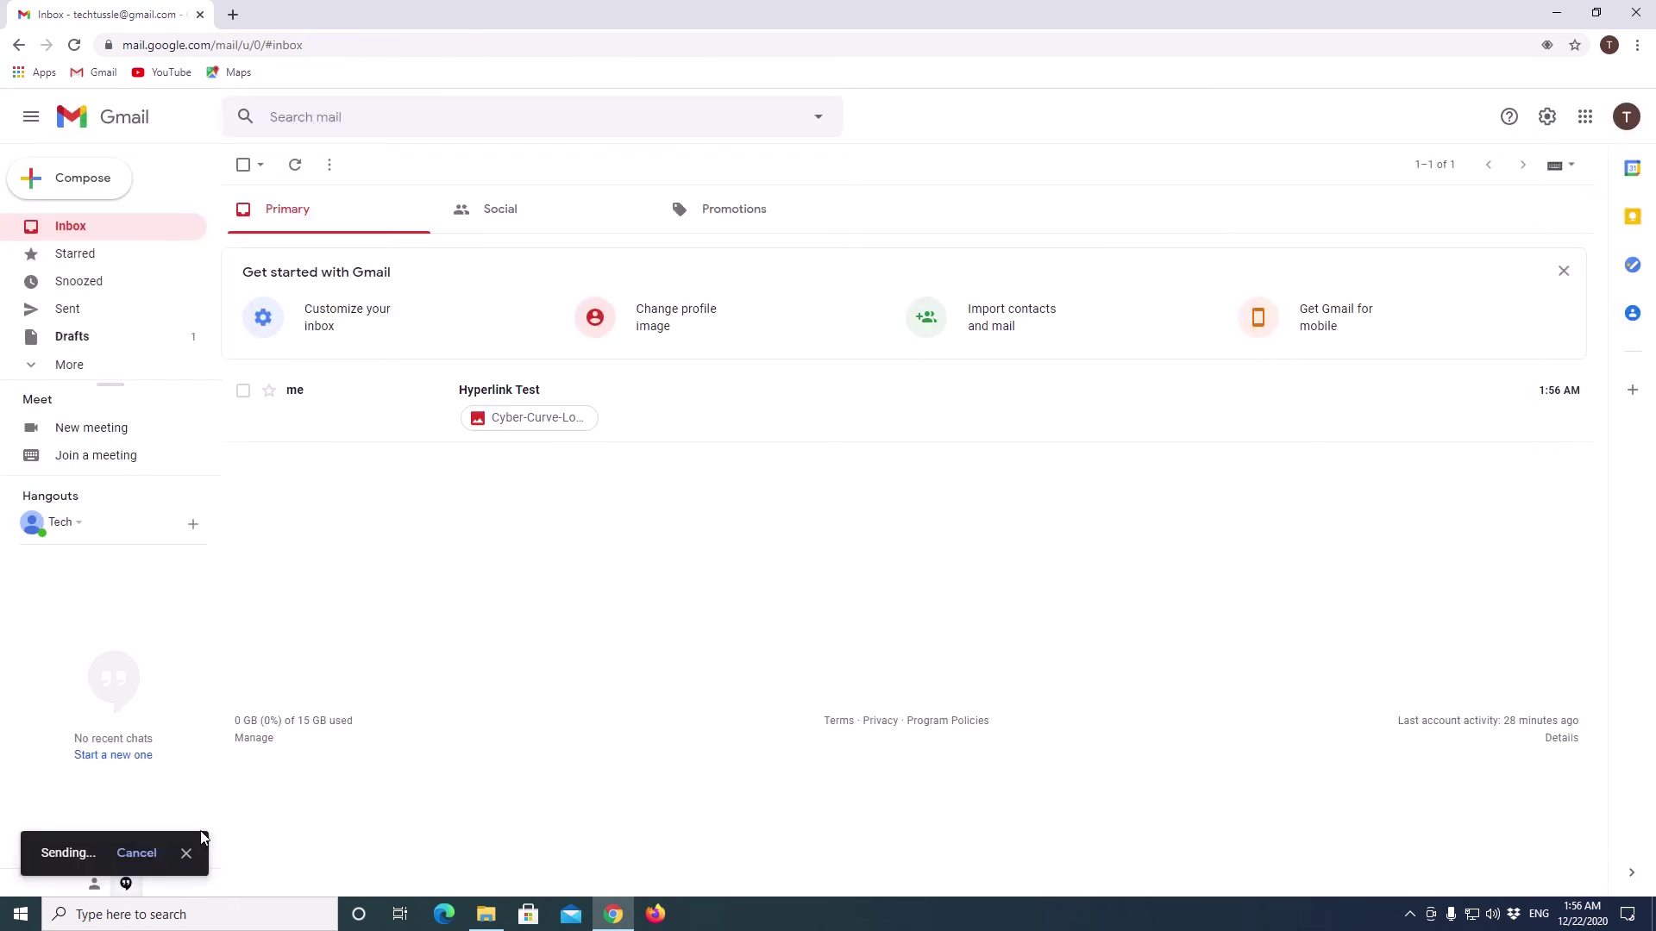
left_click(673, 401)
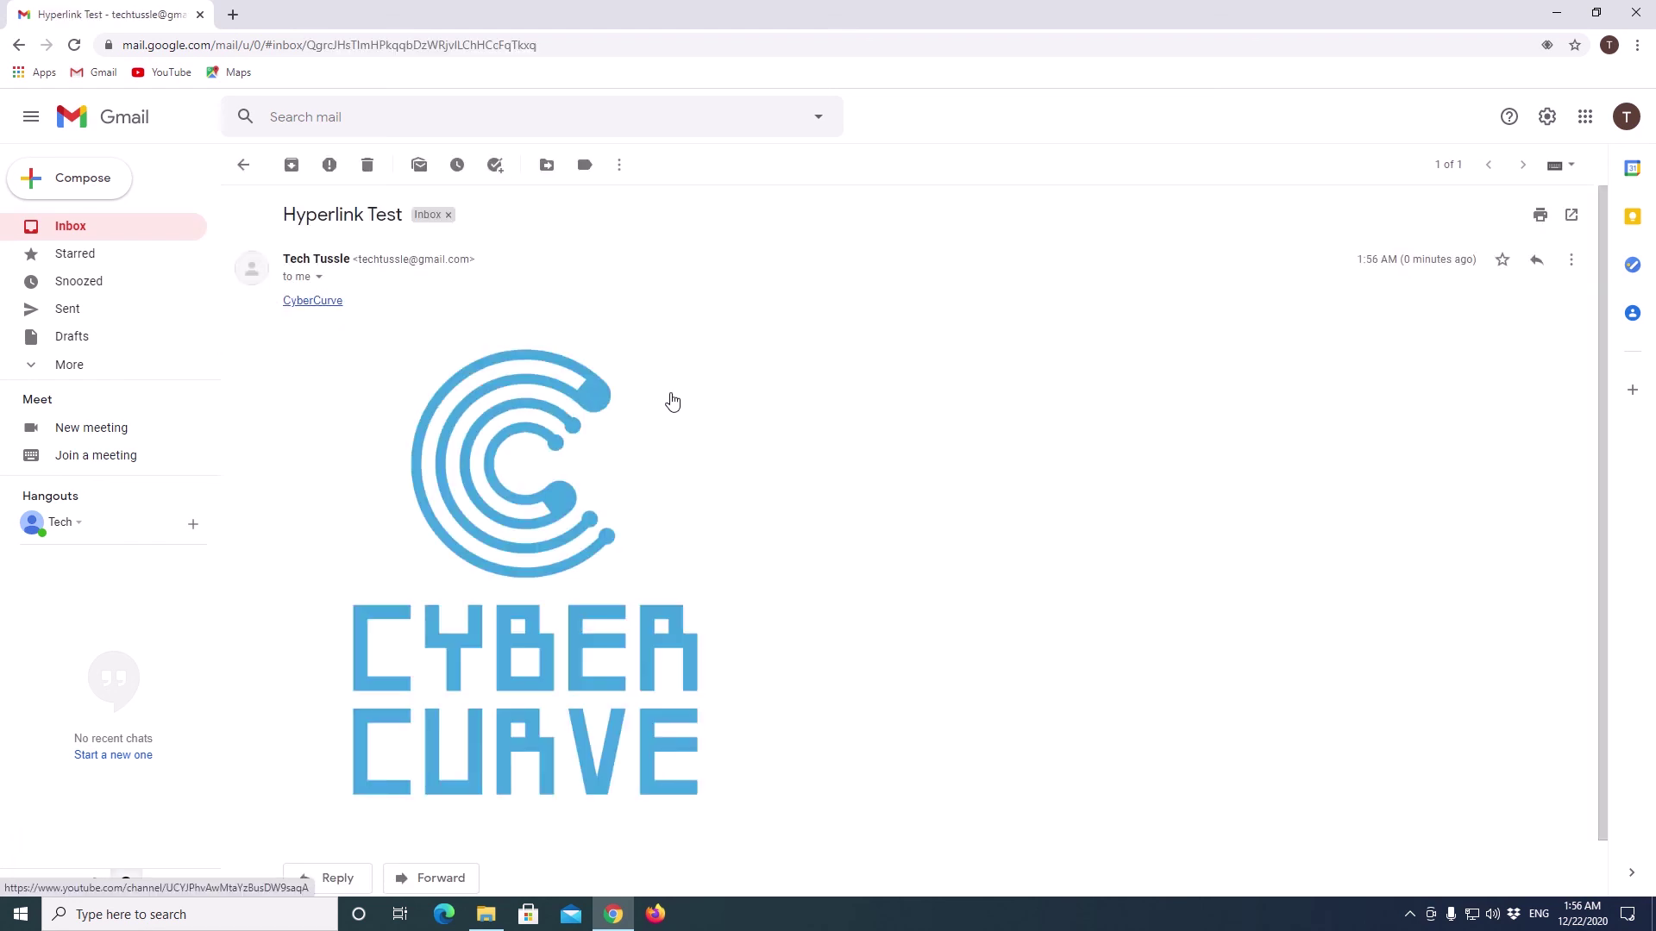
scroll(672, 401, "down", 2)
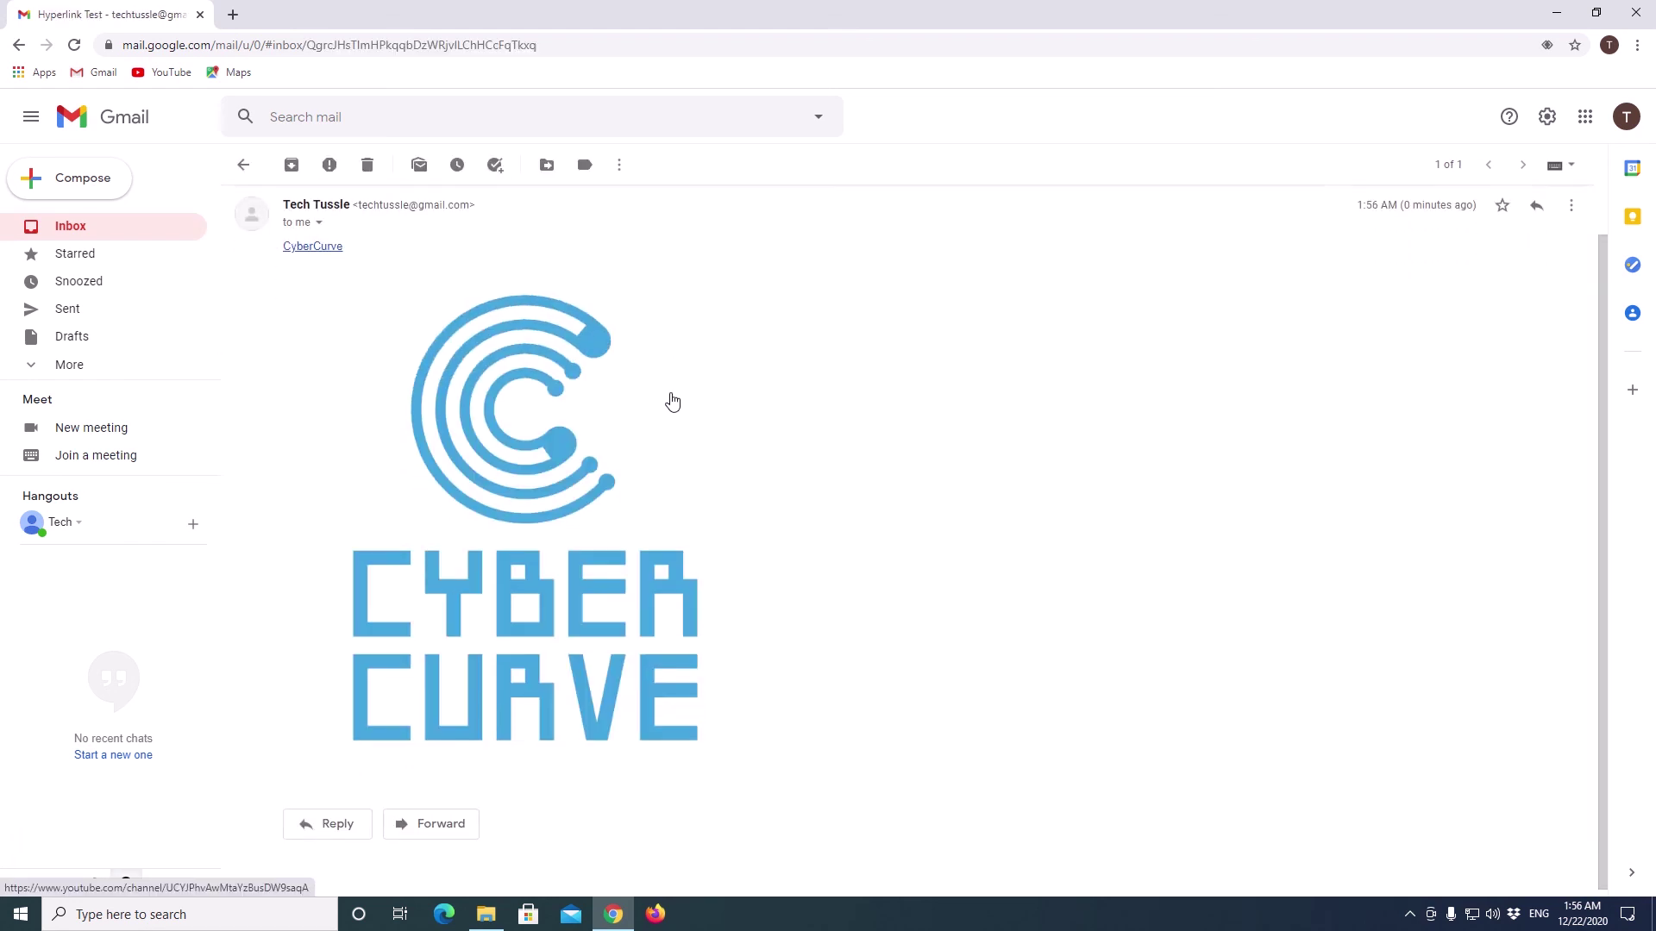
left_click(506, 604)
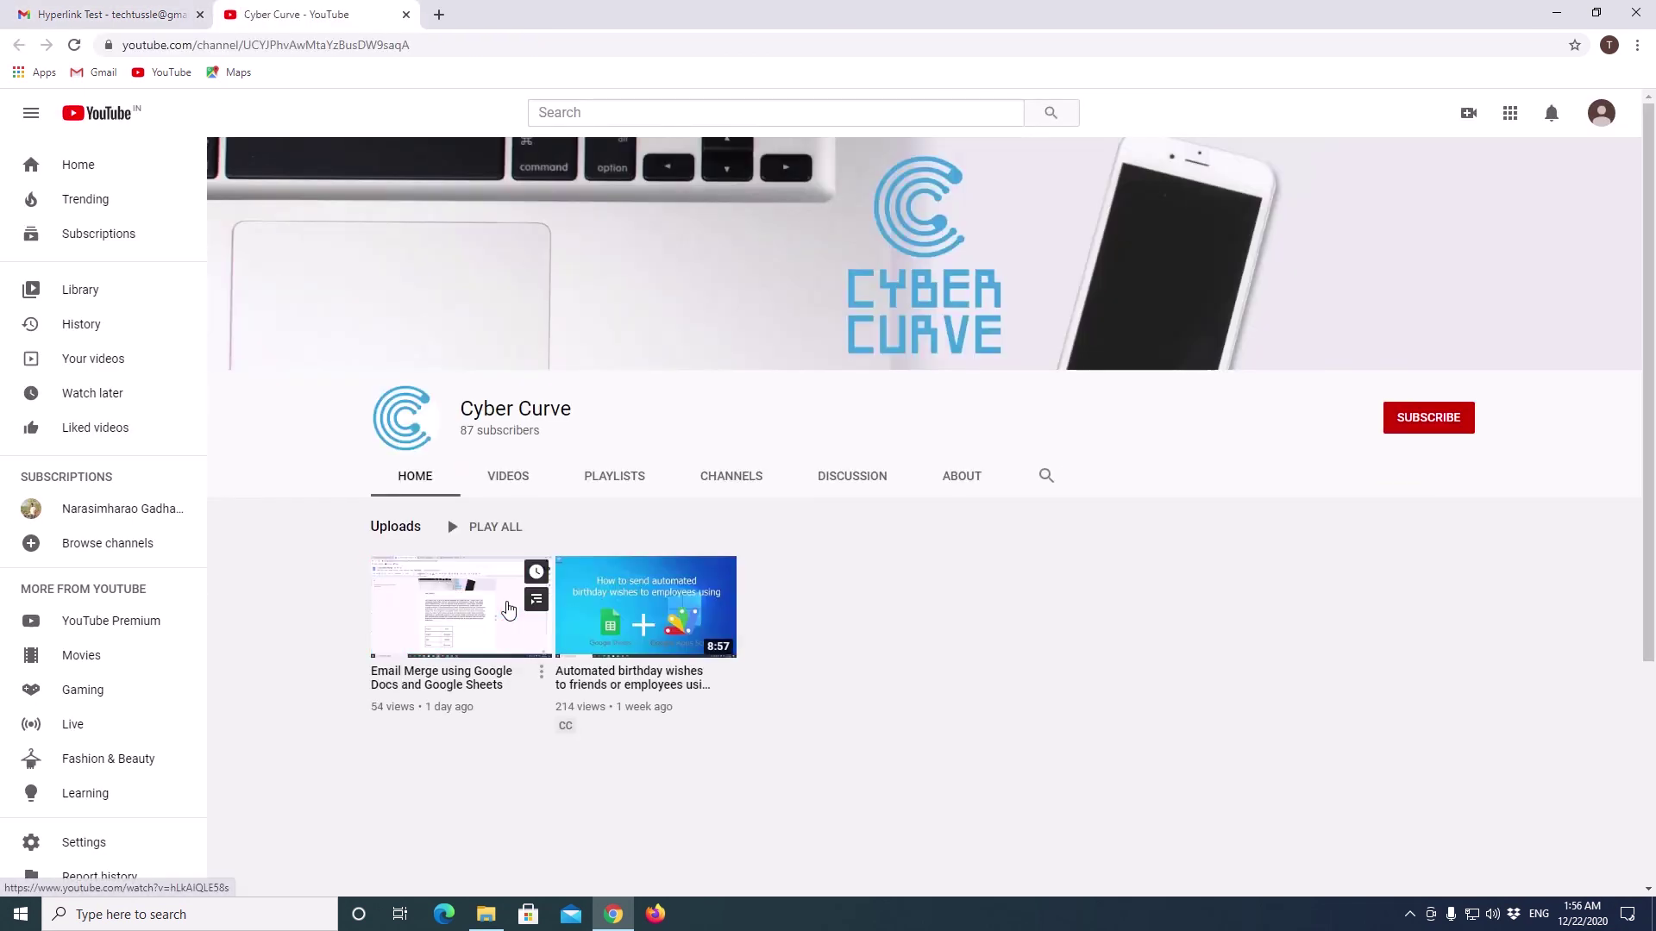
left_click(406, 15)
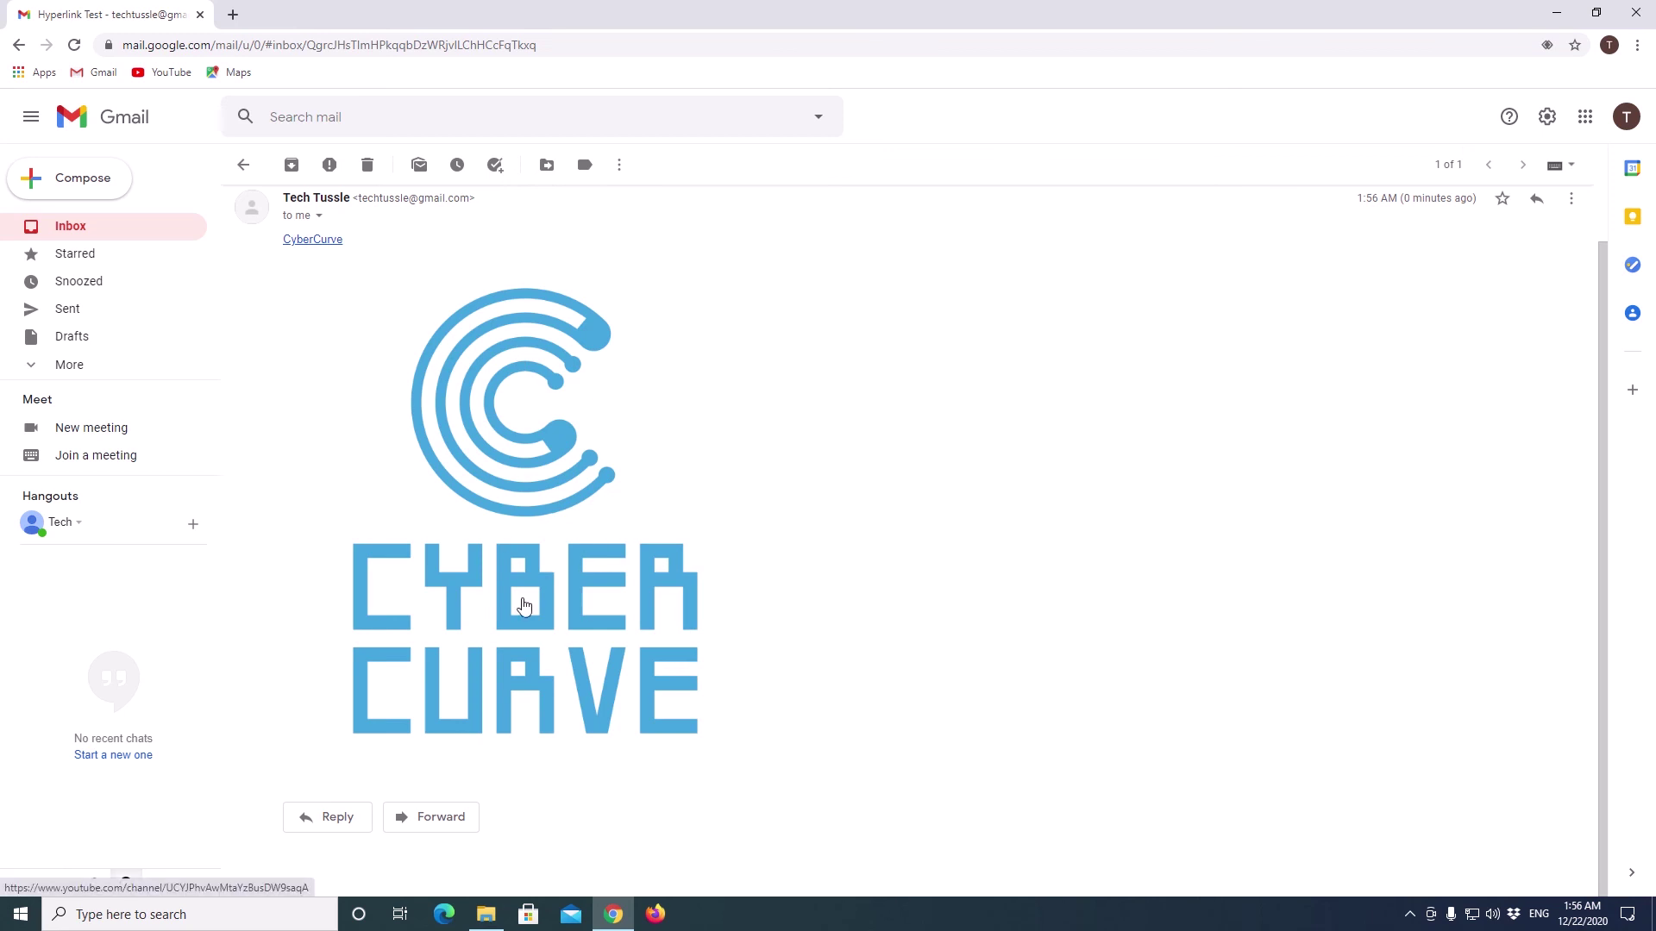
Minimise the Chrome window and the Logo folder window to clear the desktop
left_click(1552, 14)
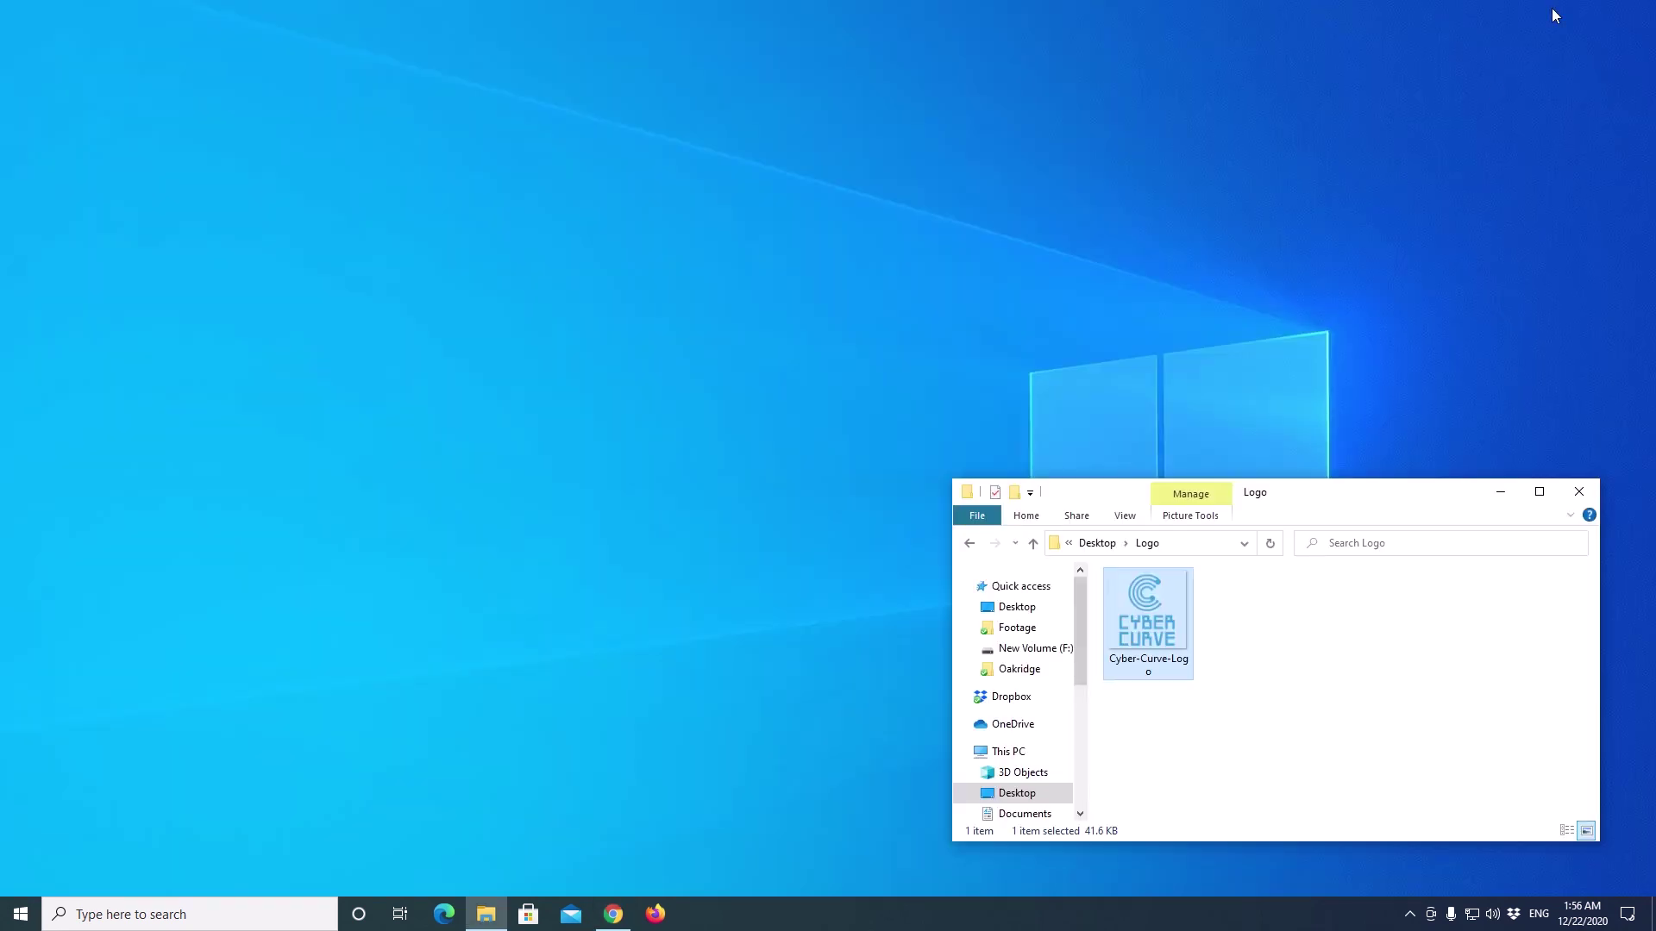
left_click(1501, 493)
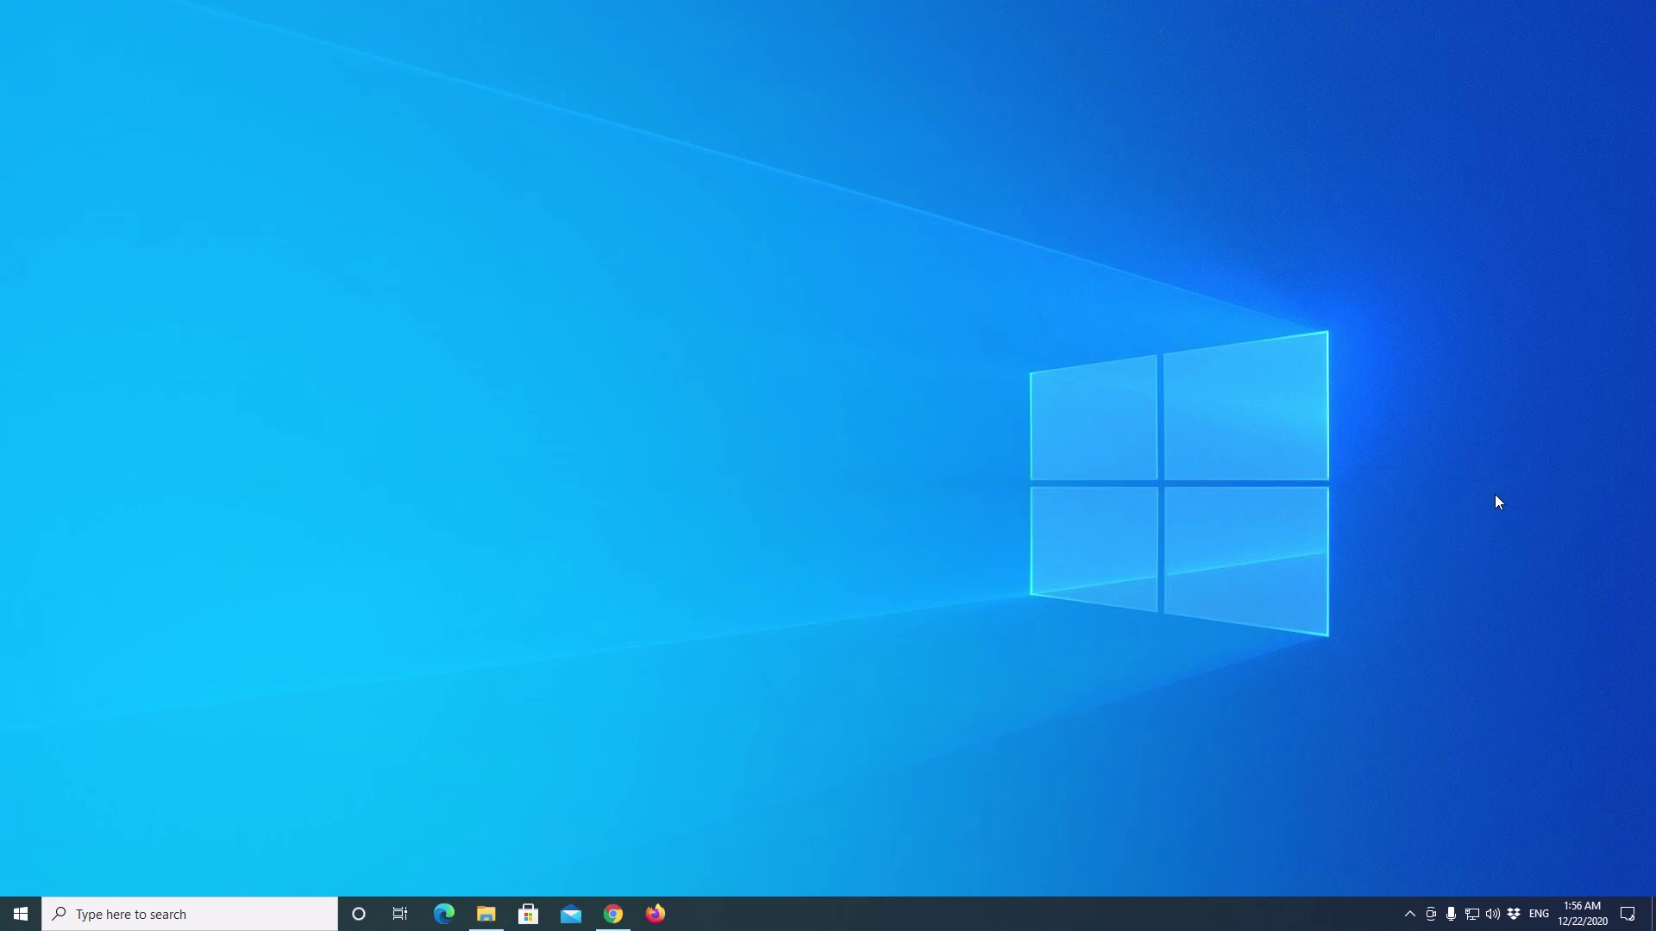